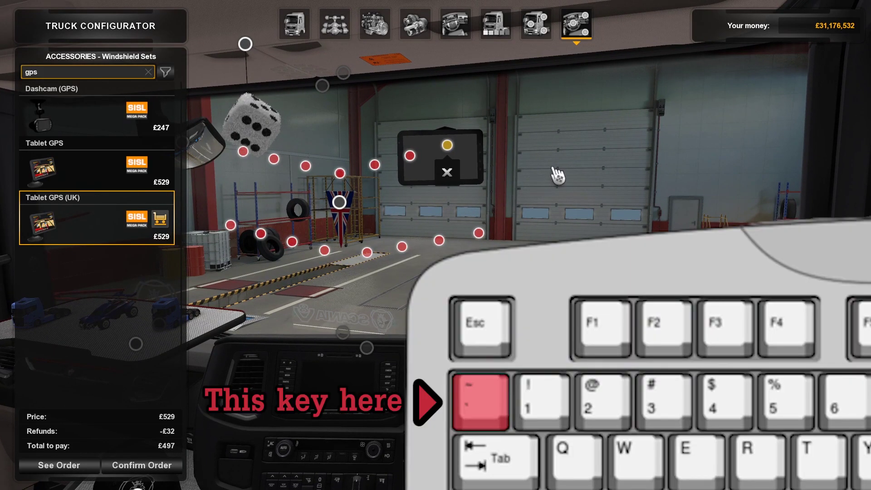
Step: Look up the internal accessory name of the selected Tablet GPS (UK) in the developer console
key("grave")
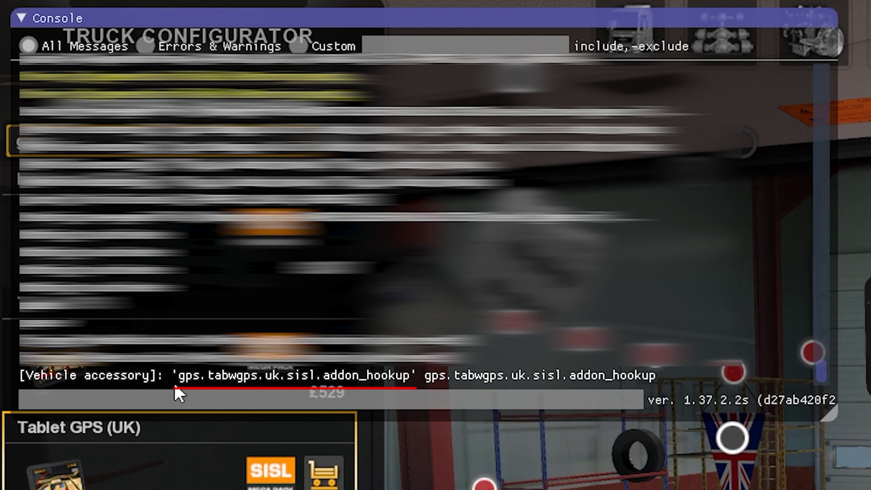
key("grave")
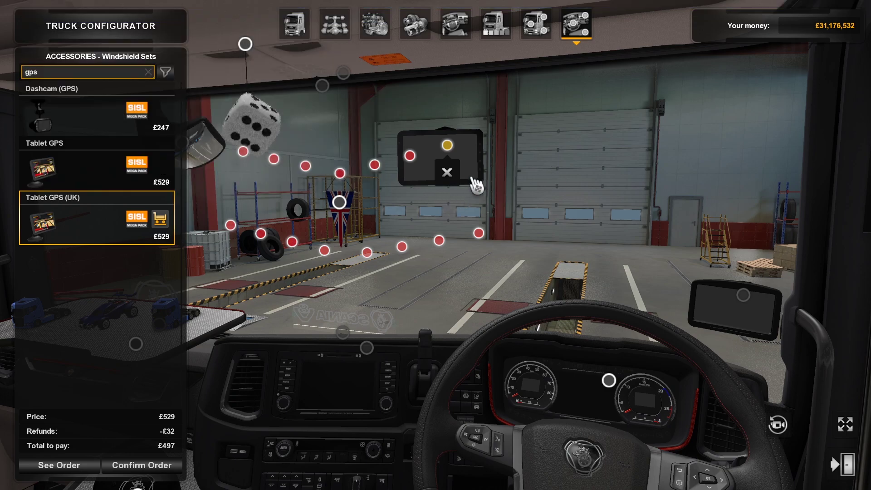
Step: Replace the windshield tablet GPS with the shield-shaped Michelin Pennant from the unfiltered accessory list and confirm the order
left_click(457, 171)
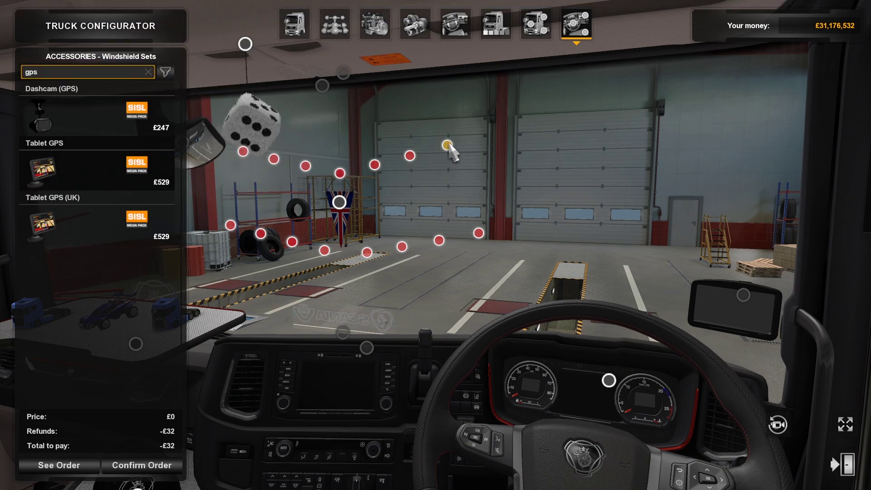
key("BackSpace")
key("BackSpace")
left_click_drag(182, 96, 183, 406)
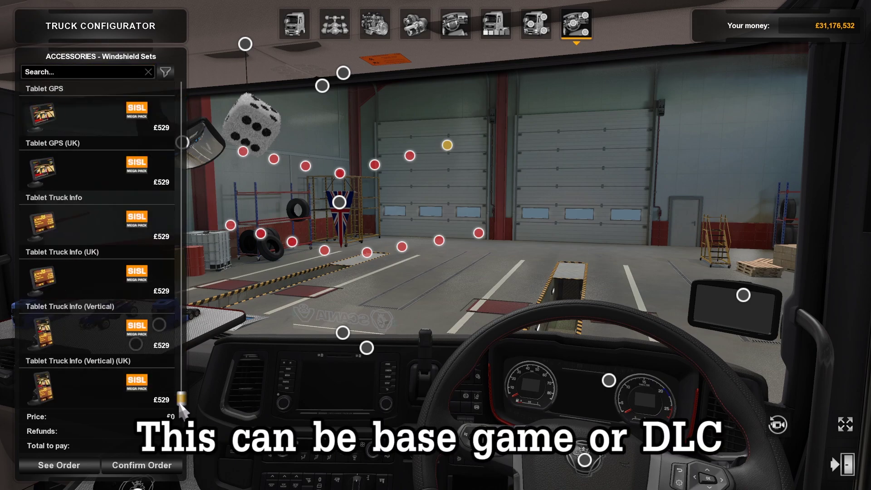
scroll(170, 272, "up", 10)
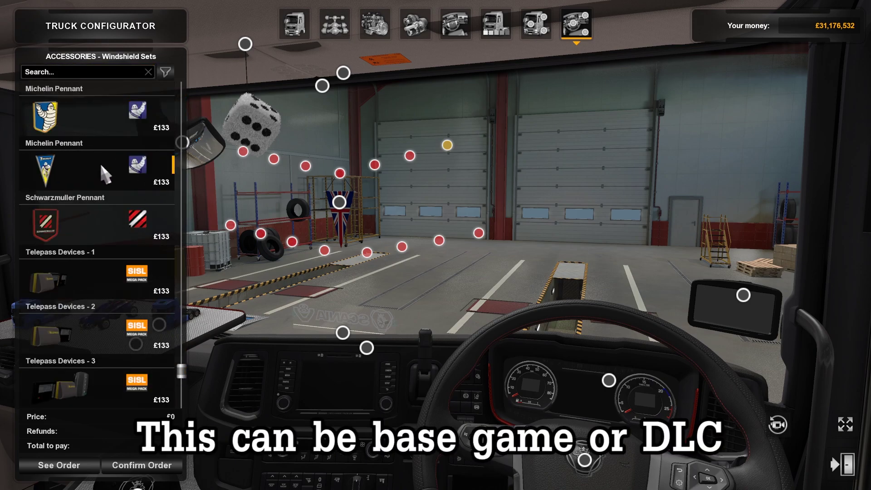
scroll(136, 232, "up", 2)
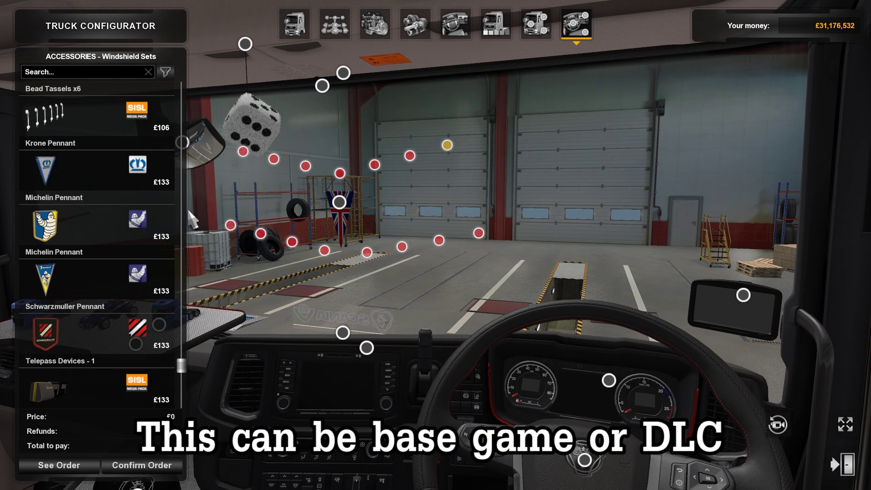
left_click(86, 222)
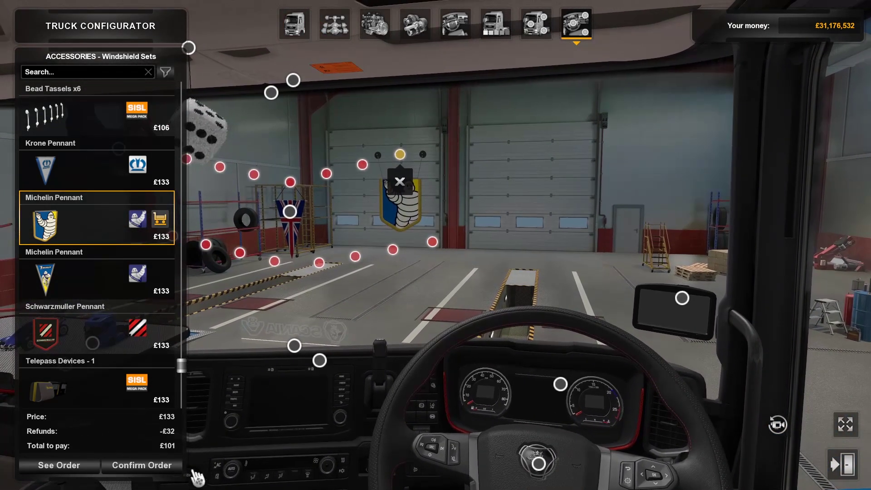
left_click(166, 467)
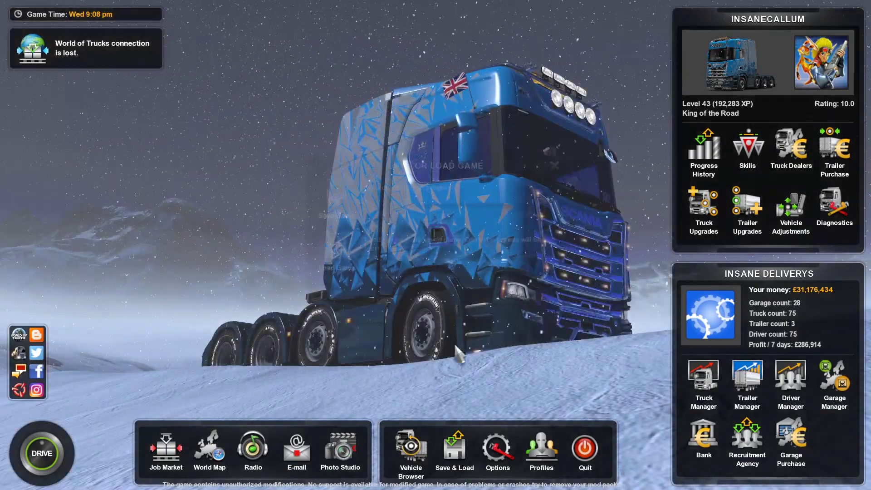
Step: Save the game over the existing Unnamed save 2 slot
left_click(452, 449)
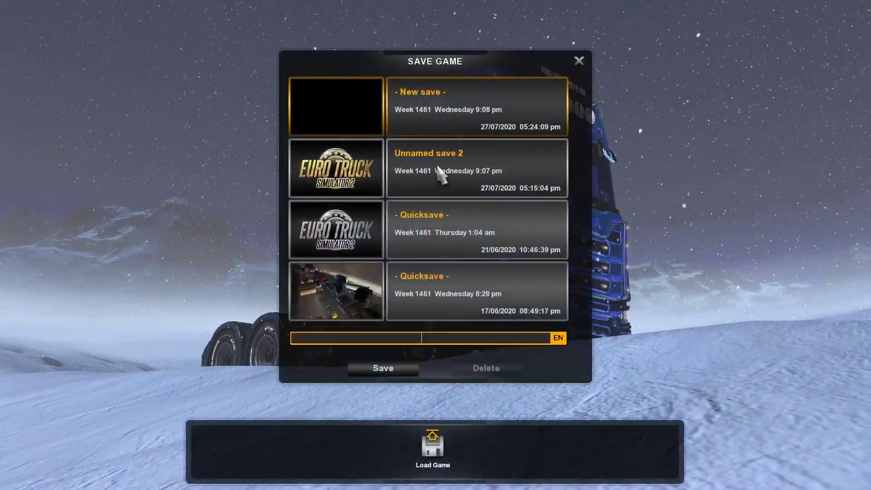
double_click(443, 171)
left_click(398, 319)
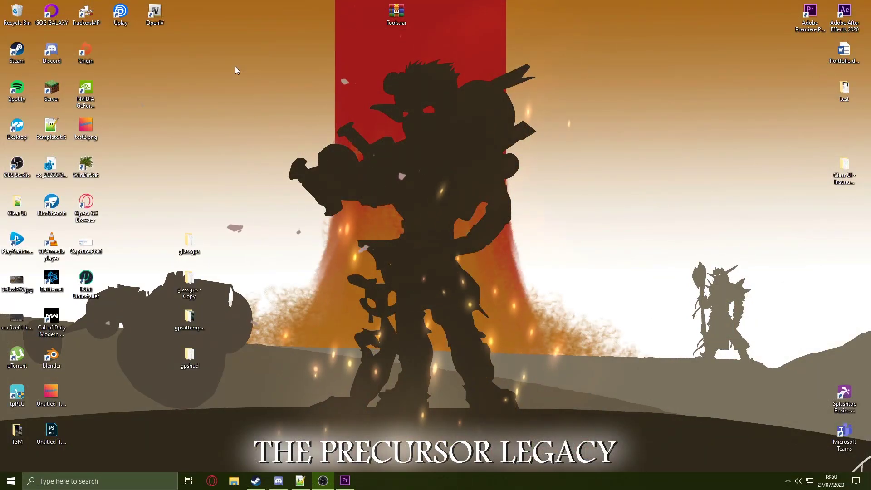
Step: Open Tools.rar from the desktop, examine its Profile and Convert Tools folders, and move the archive window aside
double_click(407, 19)
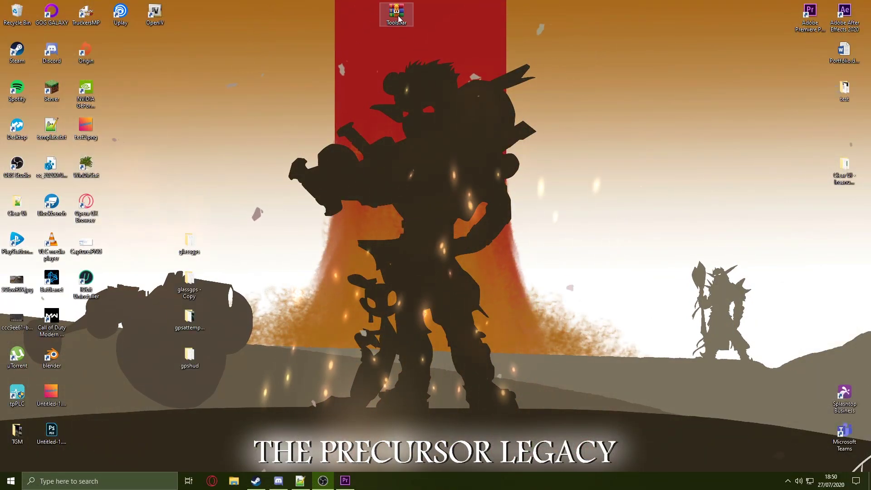
double_click(119, 185)
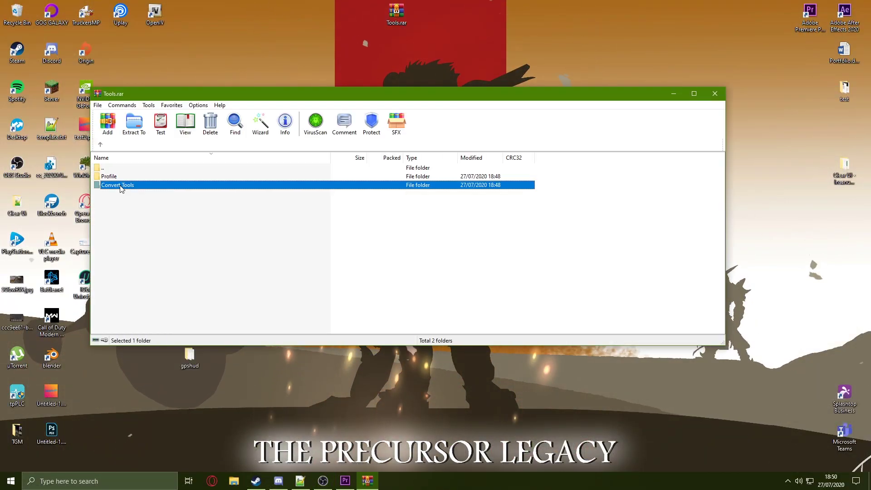
left_click(100, 144)
key("Return")
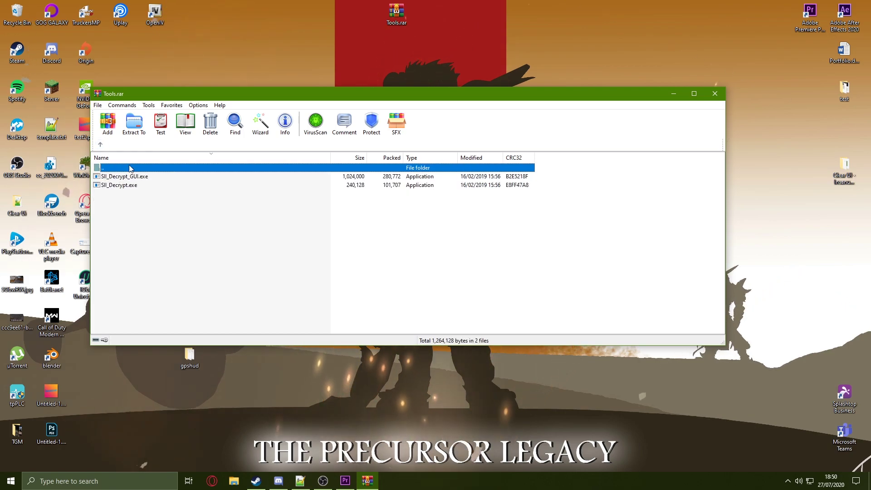
left_click_drag(108, 94, 210, 91)
key("Return")
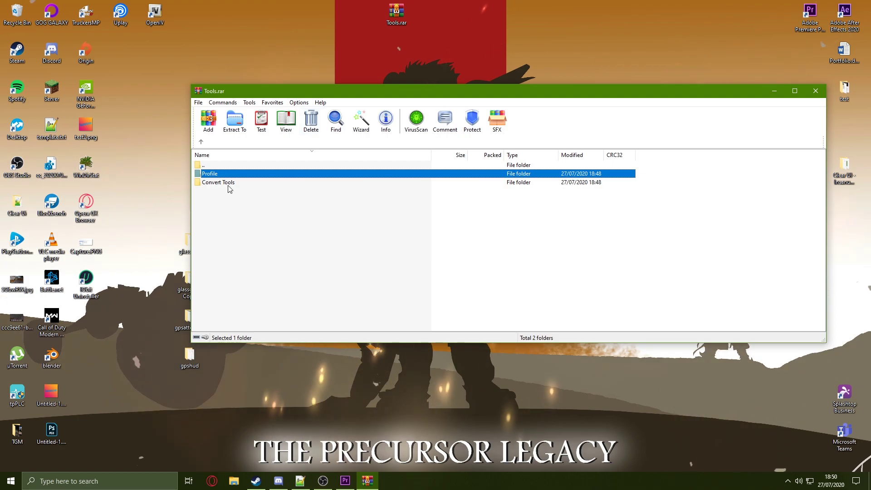
key("Return")
left_click_drag(297, 92, 657, 51)
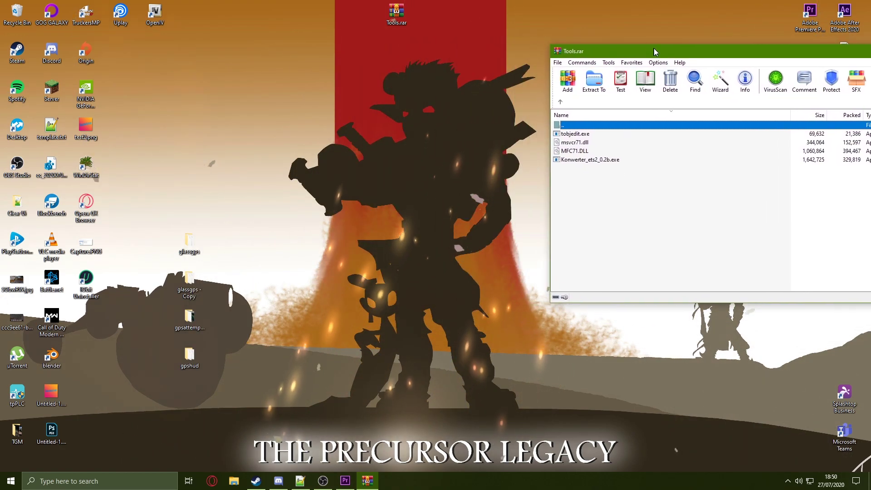
Step: Switch to File Explorer and open the mod folder under Documents, Euro Truck Simulator 2
left_click(234, 482)
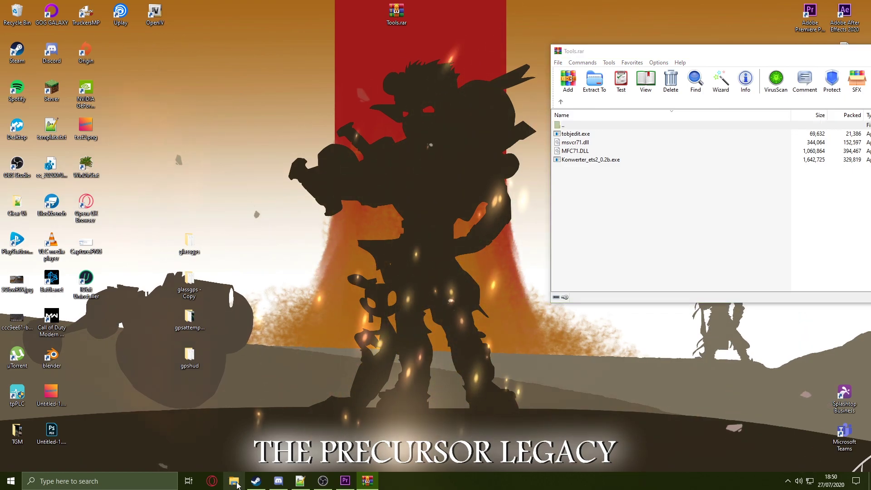
left_click(55, 198)
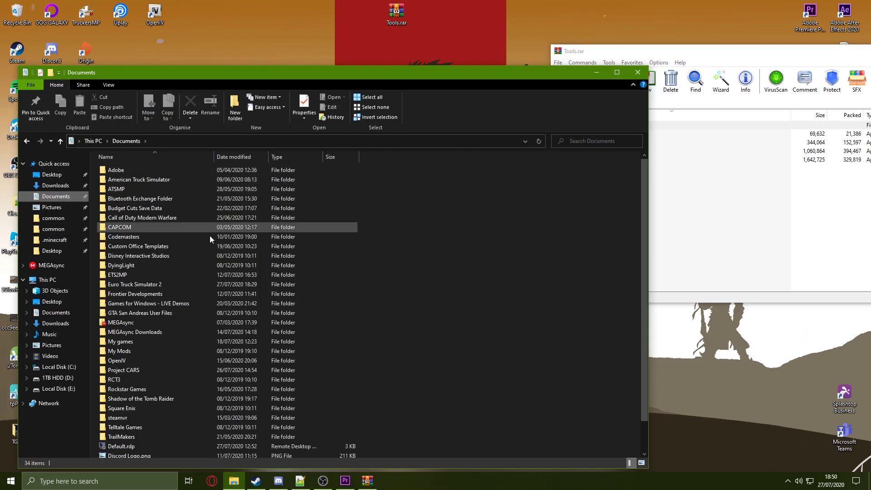
left_click(142, 286)
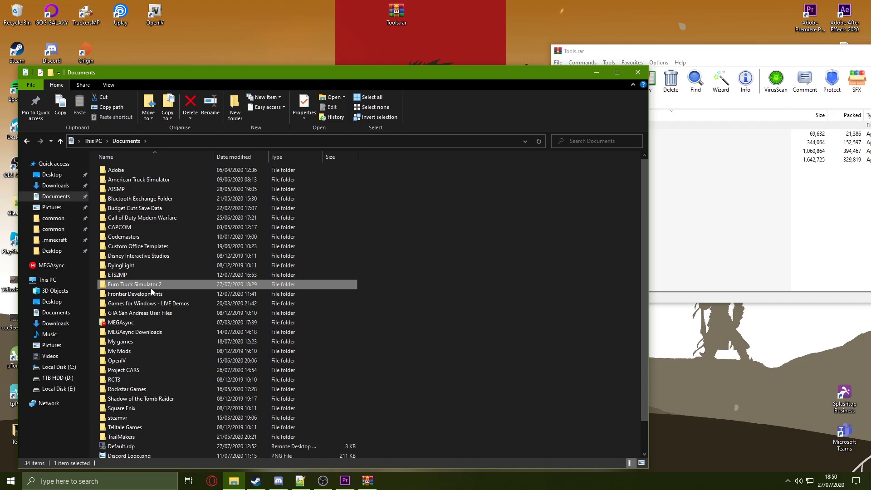
double_click(136, 285)
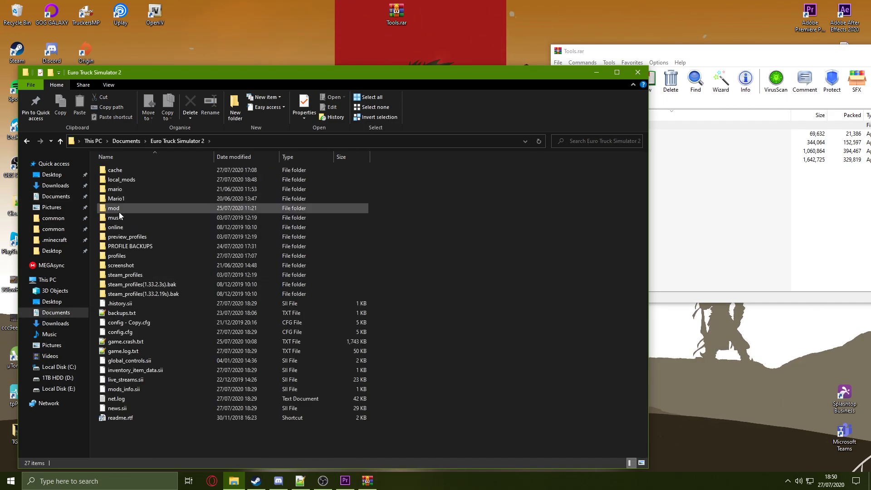
double_click(128, 209)
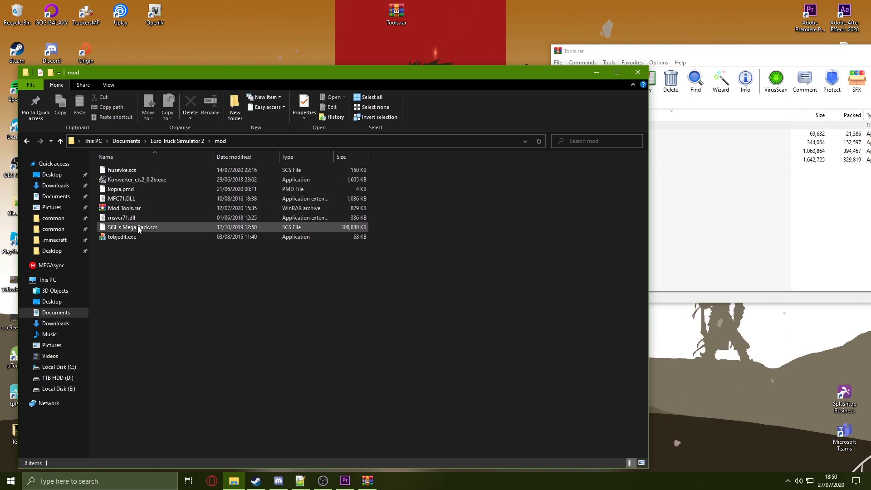
Step: Open SiSL's Mega Pack.scs with WinRAR archiver without making it the default app, and move the archive window aside
left_click(193, 228)
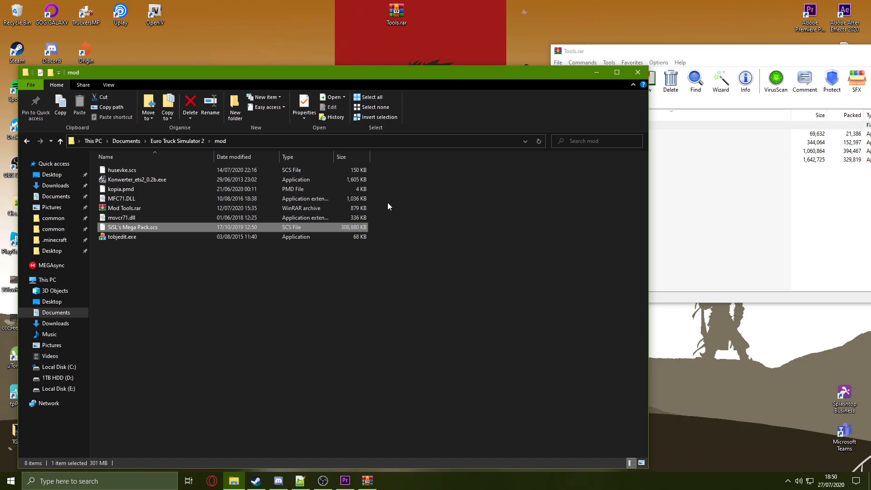
right_click(316, 228)
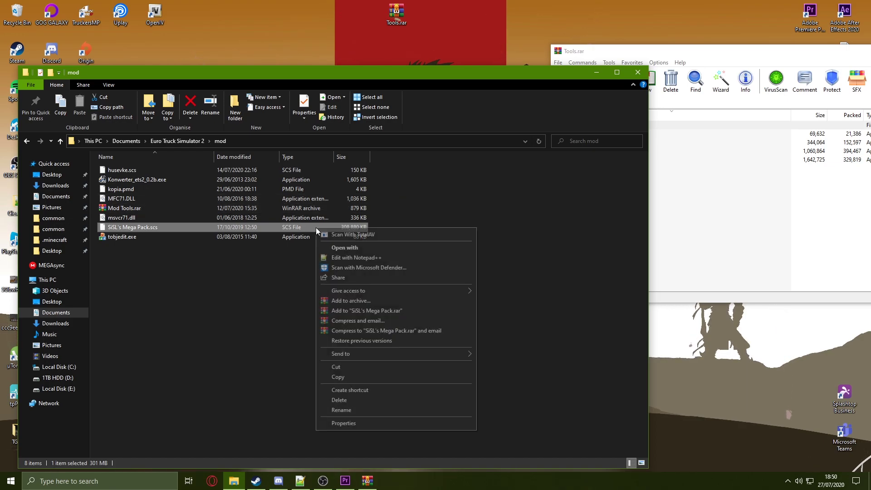
left_click(367, 249)
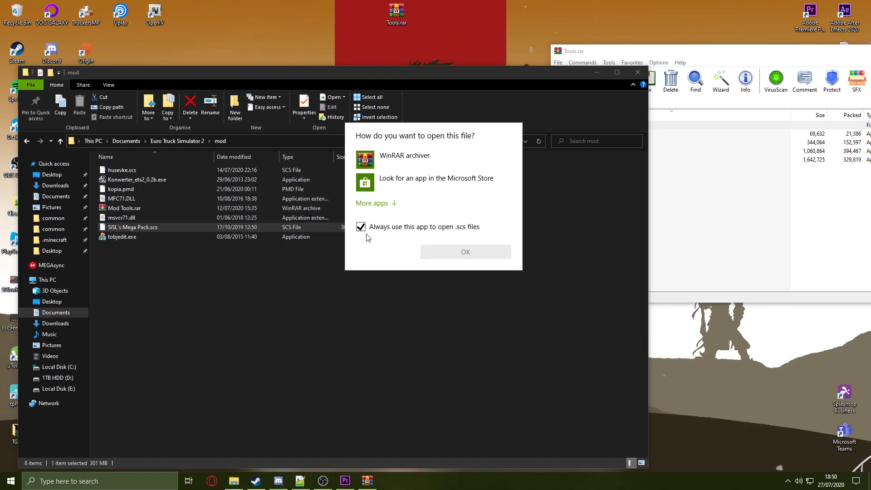
left_click(388, 190)
left_click(391, 203)
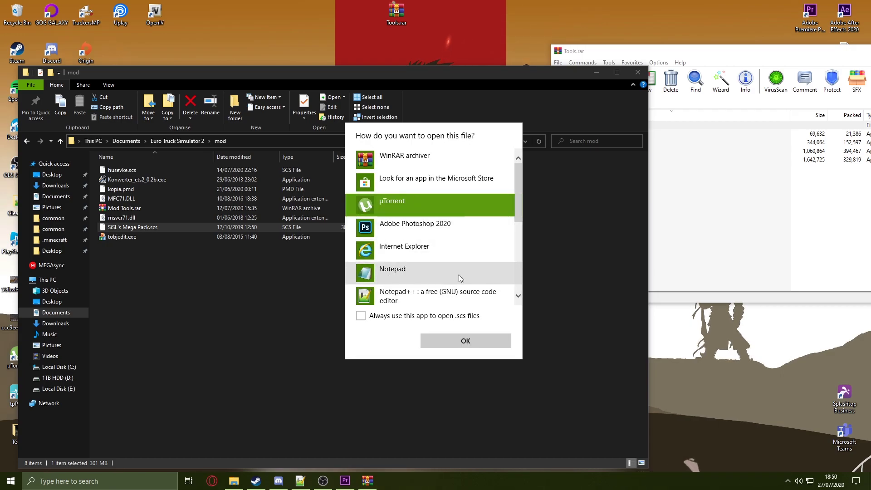
scroll(413, 282, "down", 5)
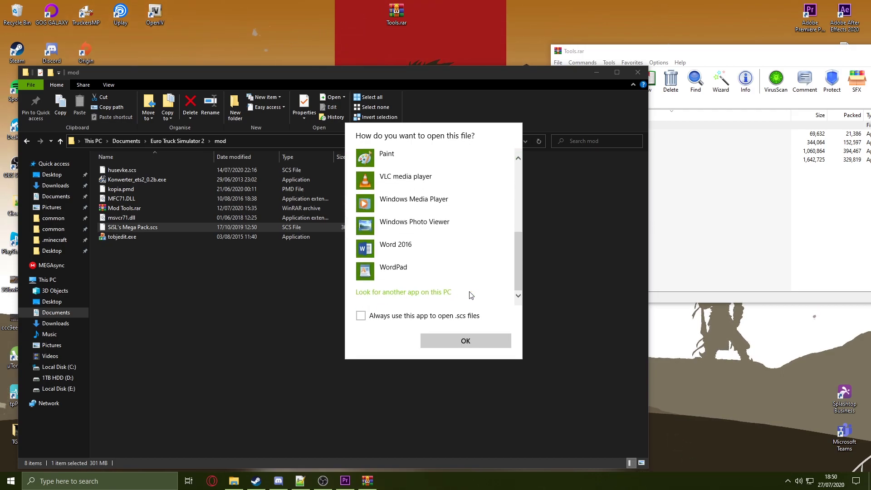
scroll(416, 209, "up", 5)
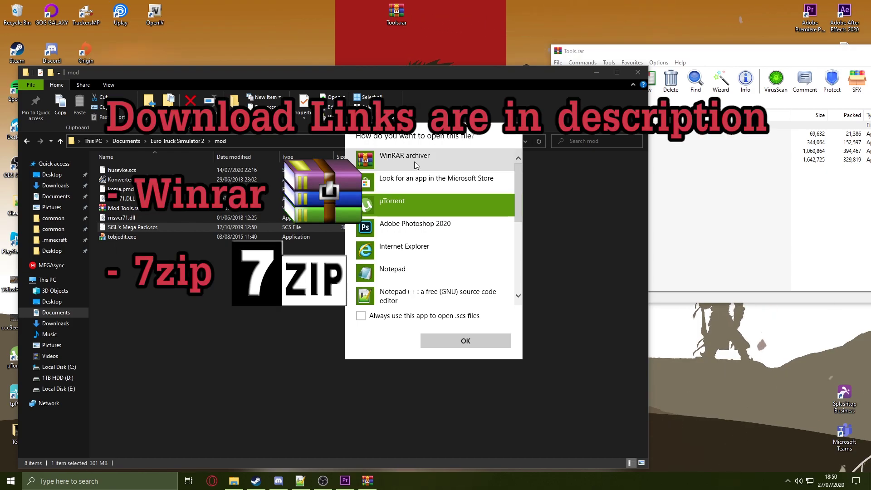
double_click(415, 162)
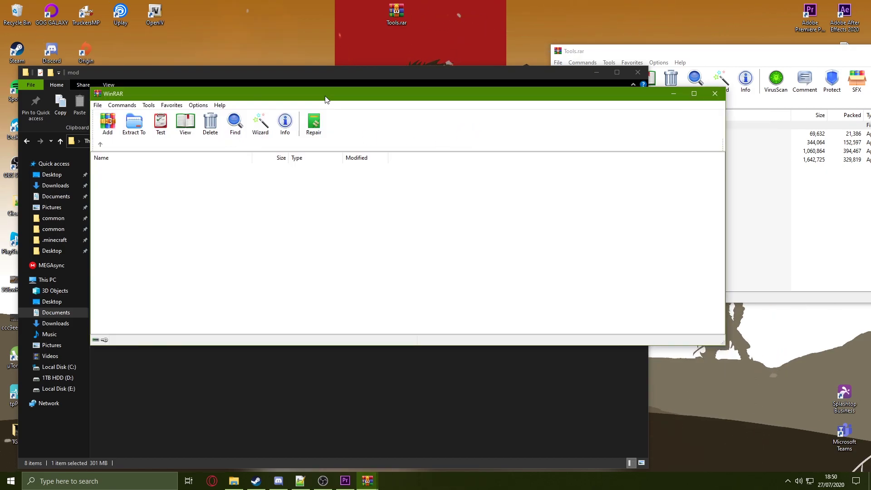
left_click_drag(331, 100, 591, 112)
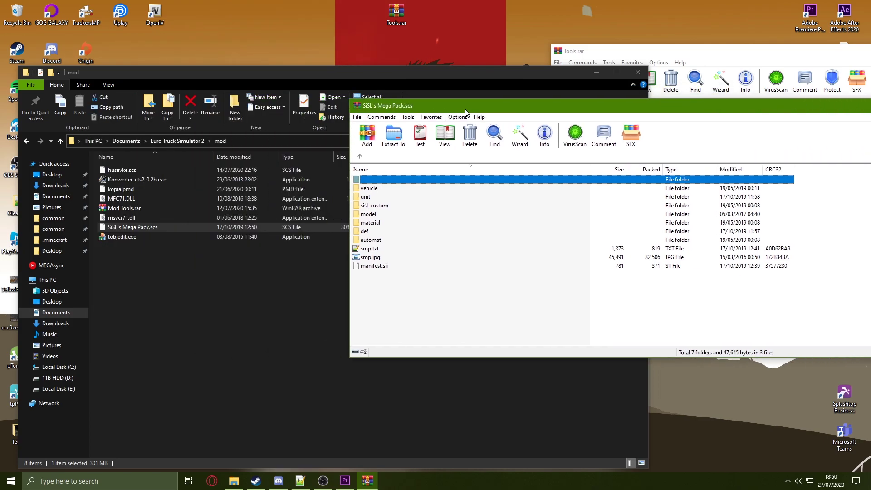
Step: Open the local_mods folder inside the Euro Truck Simulator 2 documents folder
left_click(156, 140)
left_click_drag(527, 349, 443, 251)
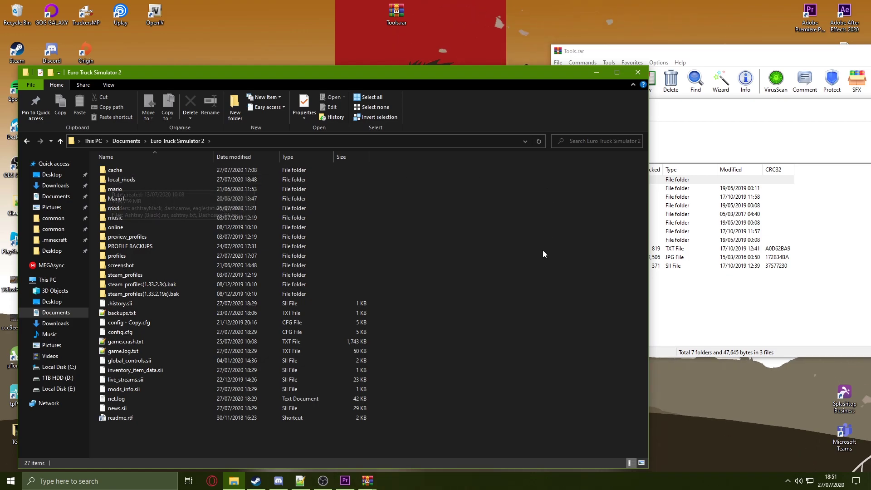
left_click(125, 181)
double_click(125, 181)
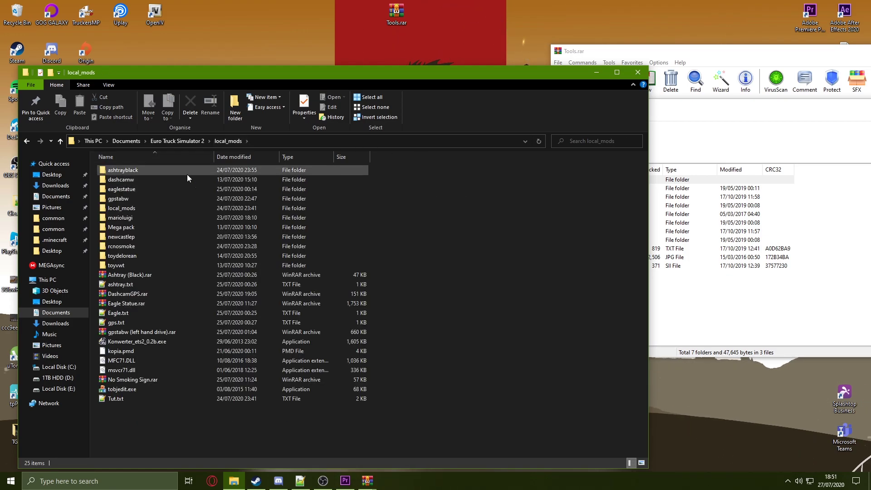
left_click_drag(208, 437, 392, 189)
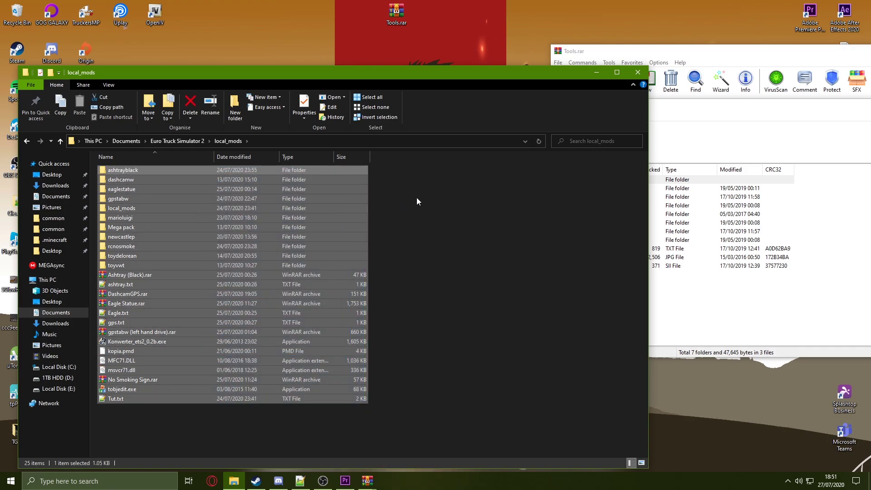
left_click(487, 225)
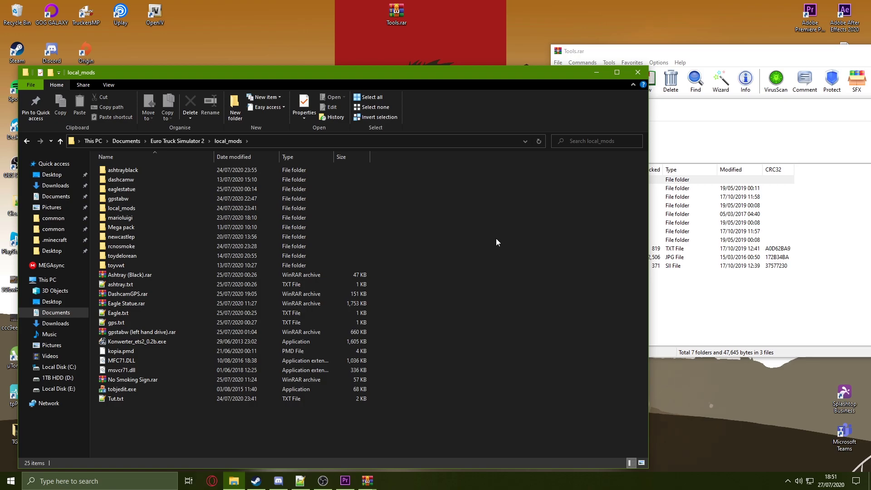
Step: Create a folder named "video tut" in local_mods and open it
key("ctrl+shift+n")
type("video tut")
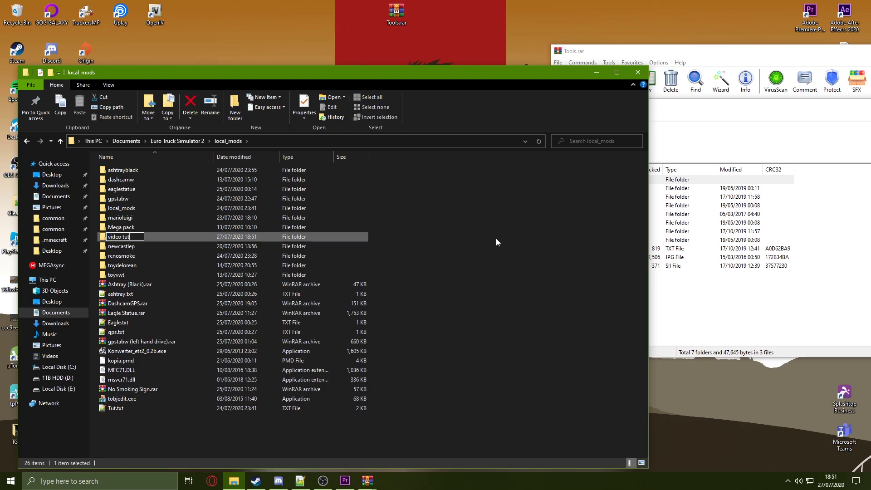
key("Return")
double_click(111, 275)
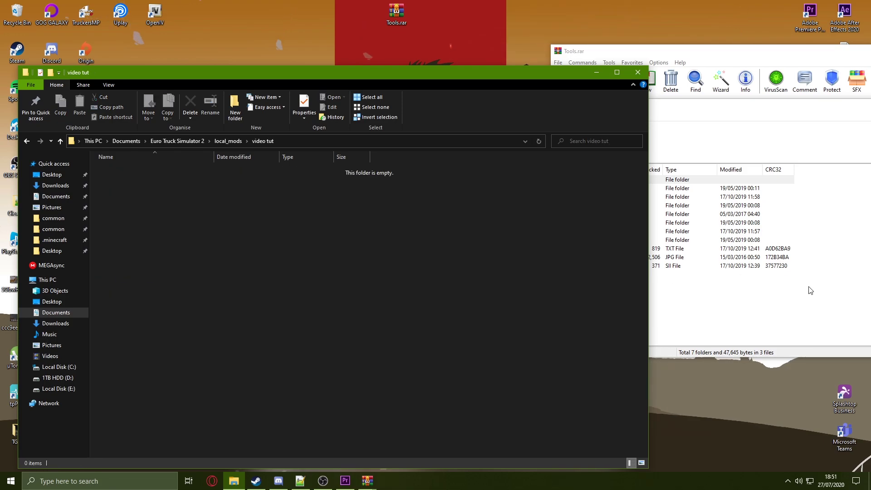
Step: Extract all files and folders of SiSL's Mega Pack.scs into the empty video tut folder
left_click(707, 308)
left_click_drag(431, 292, 242, 231)
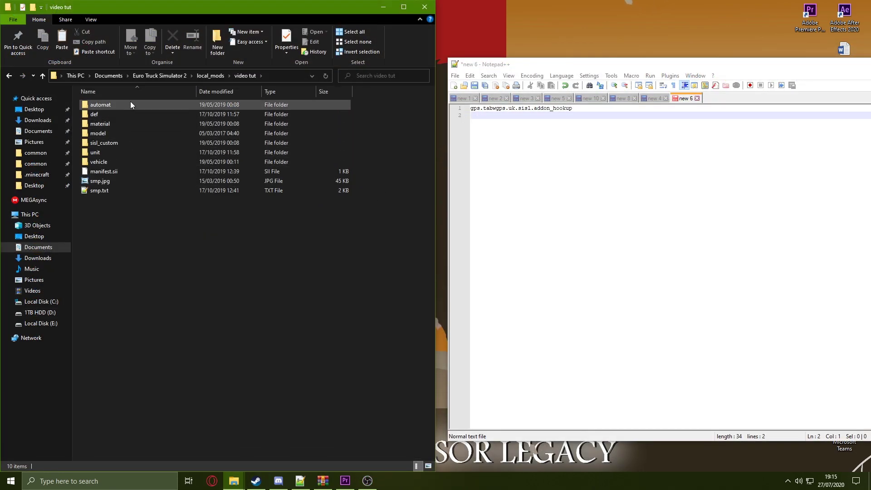
Step: Delete the existing gpswuk folder in local_mods, create a fresh empty folder named gpswuk there, and open it
mouse_move(233, 481)
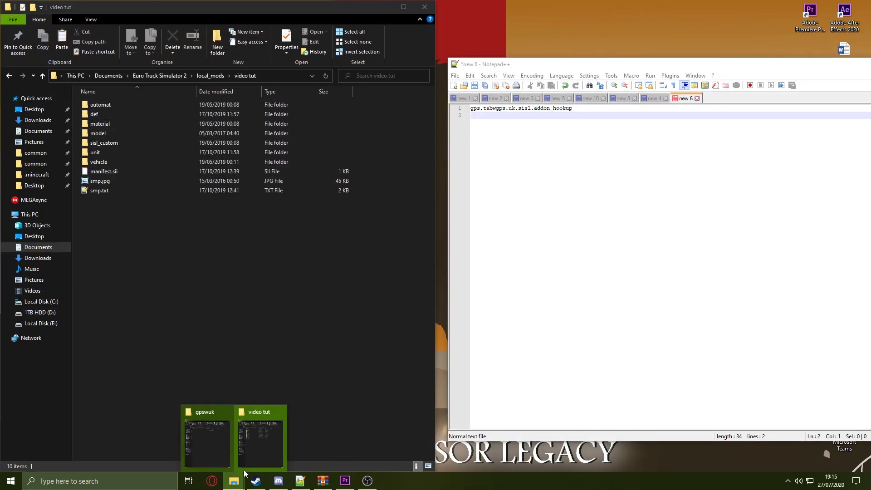
left_click(203, 451)
left_click(647, 75)
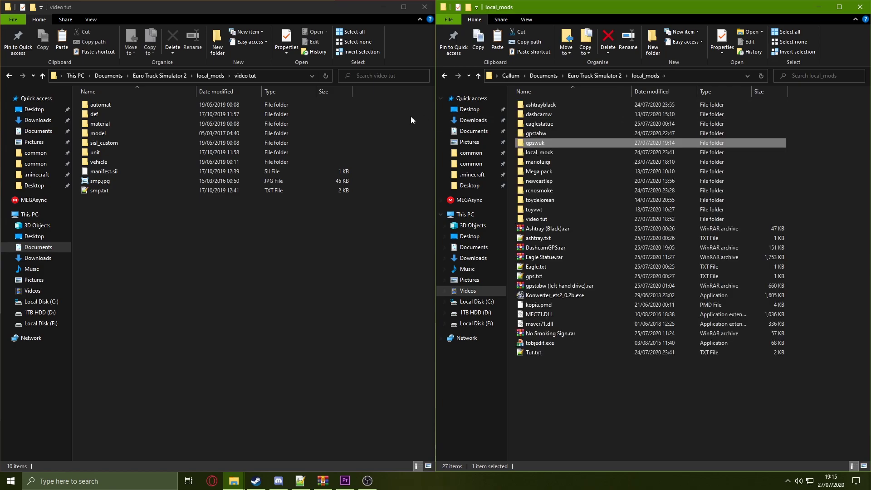
key("Delete")
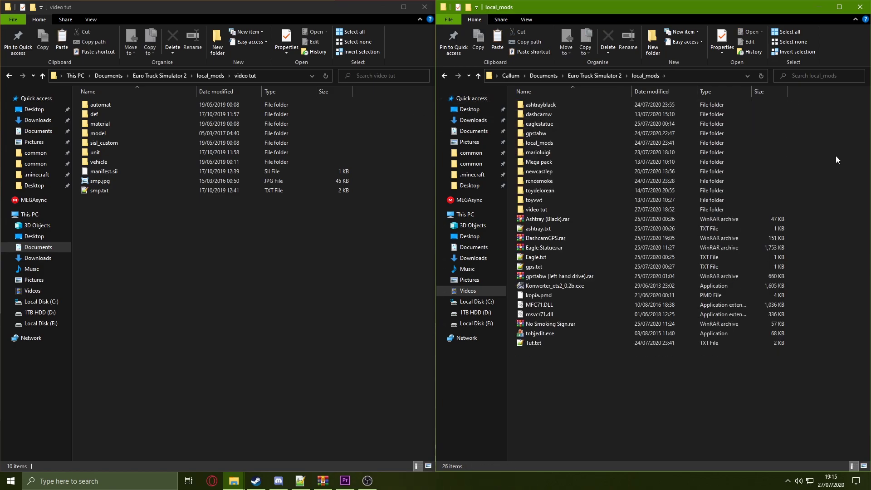
key("ctrl+shift+n")
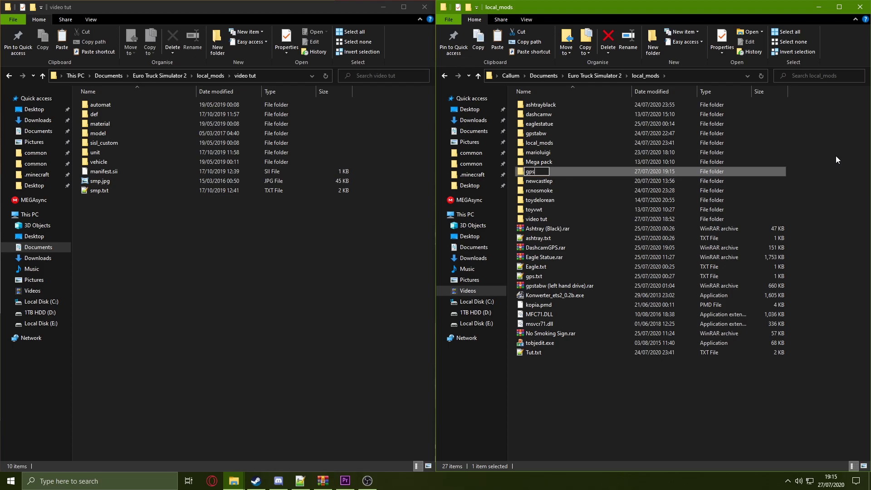
type("gpswuk")
key("Return")
key("Return")
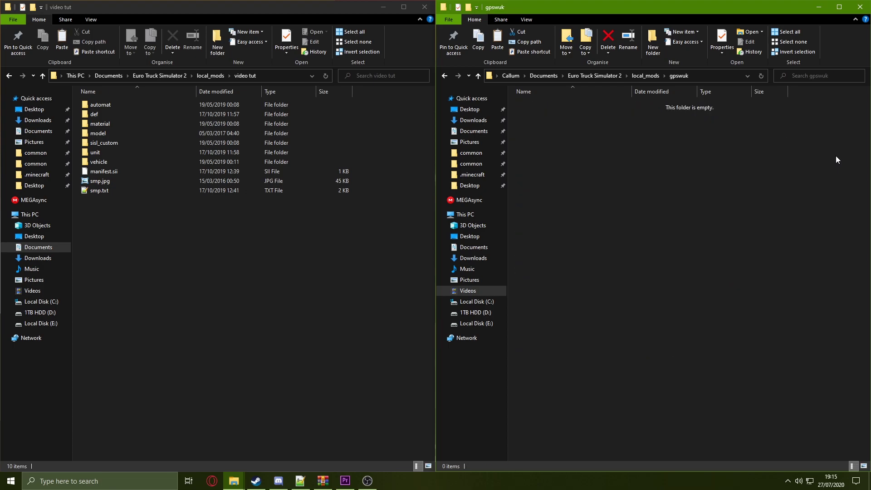
Step: Open the def/vehicle/addon_hookups folder inside the extracted video tut folder
left_click(307, 230)
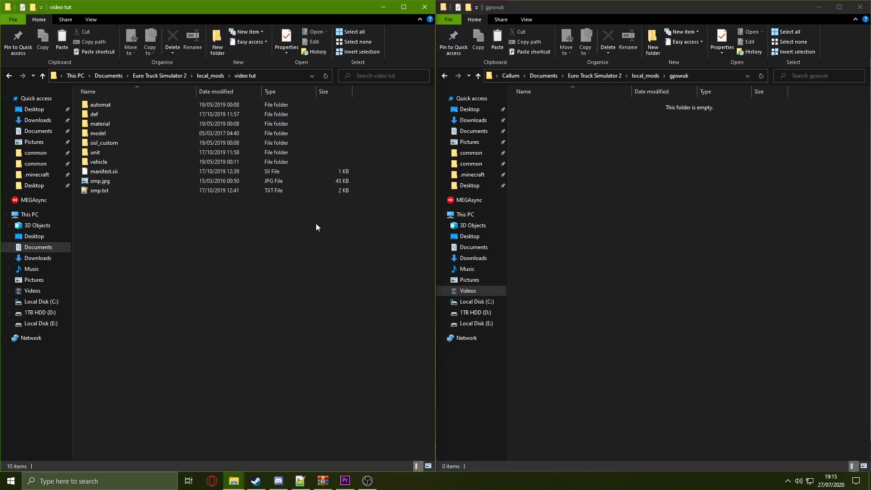
double_click(130, 114)
double_click(147, 104)
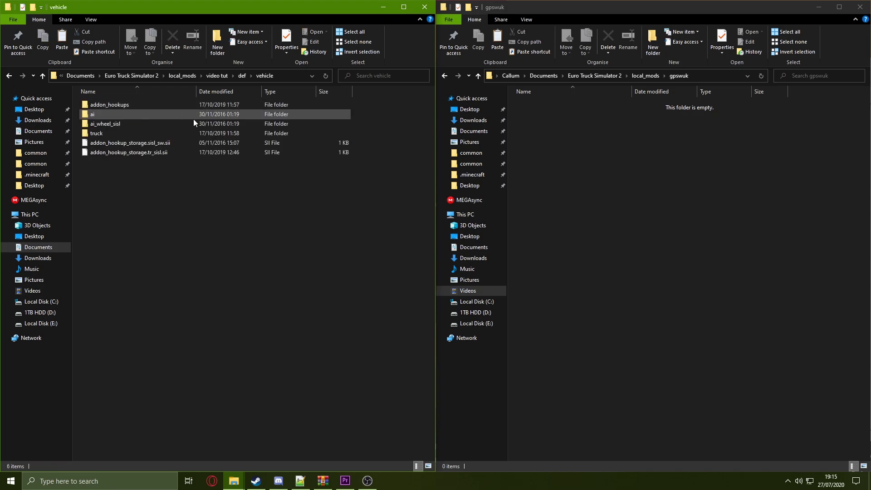
double_click(140, 104)
left_click_drag(266, 399, 128, 97)
left_click(291, 370)
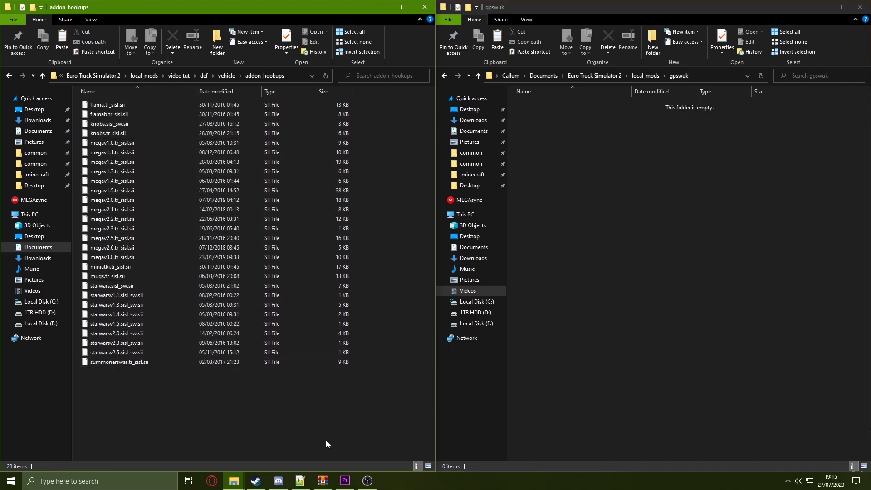
Step: Copy the accessory name gps.tabwgps.uk.sisl.addon_hookup from the new 6 note in Notepad++
left_click(300, 481)
left_click_drag(581, 117, 483, 107)
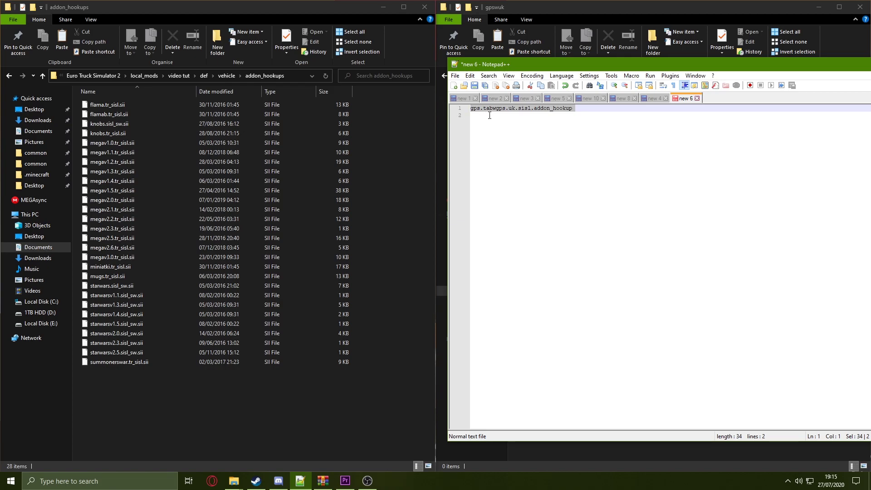
left_click(578, 113)
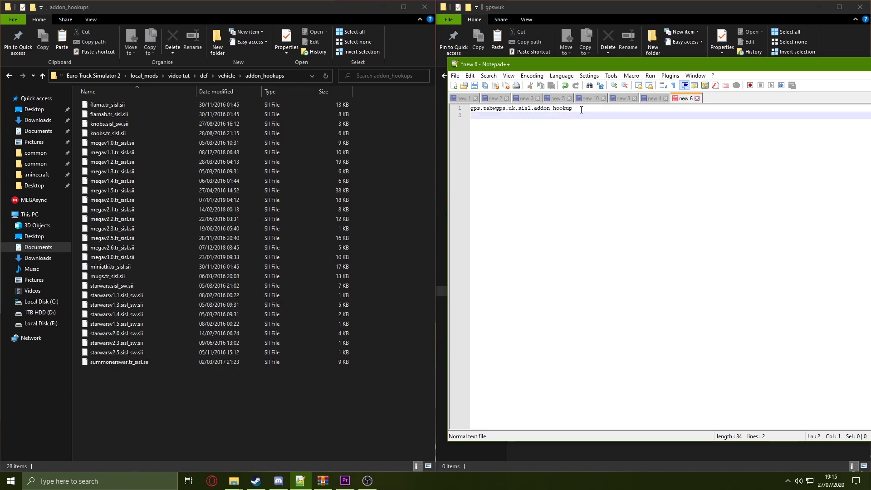
left_click_drag(581, 110, 471, 108)
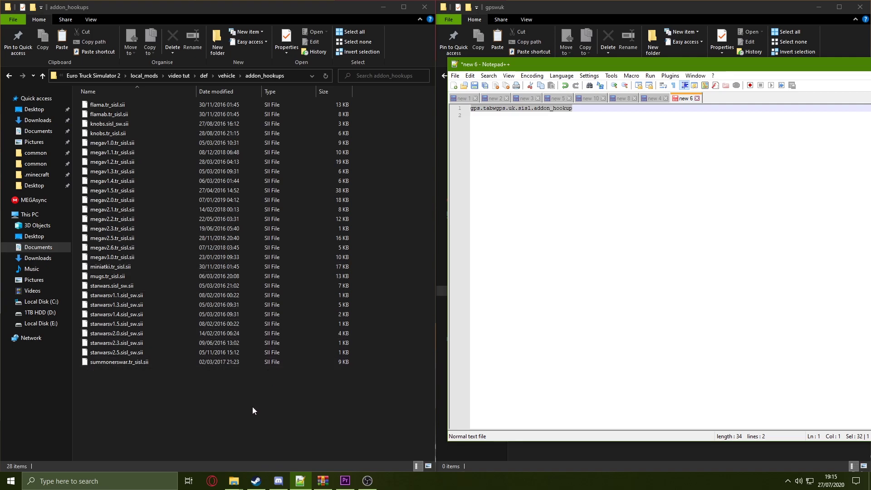
right_click(524, 113)
left_click(547, 127)
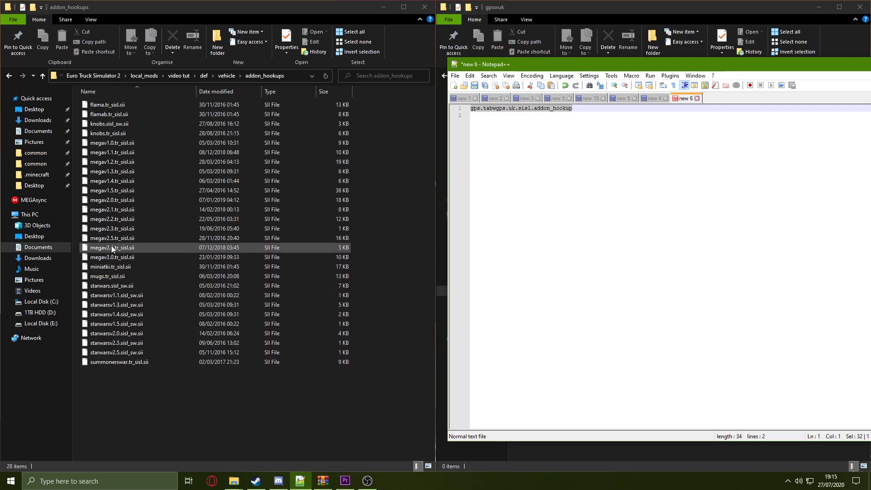
Step: Open megav3.0.tr_sisl.sii from the addon_hookups folder in Notepad++ and shift the editor window to show more of the text
left_click(119, 258)
right_click(140, 260)
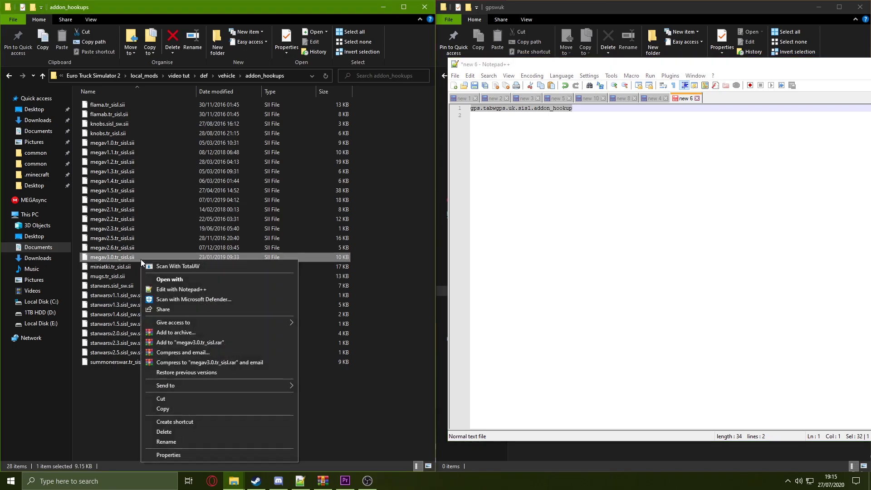
left_click(181, 290)
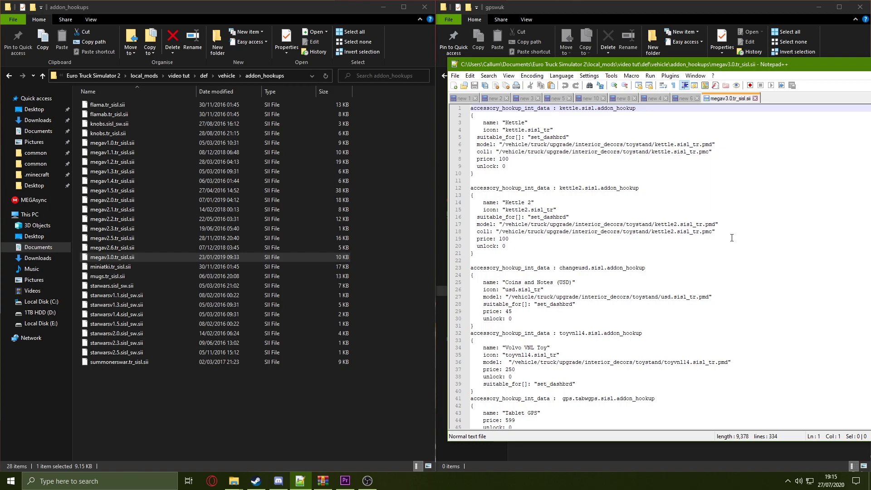
left_click_drag(525, 61, 474, 60)
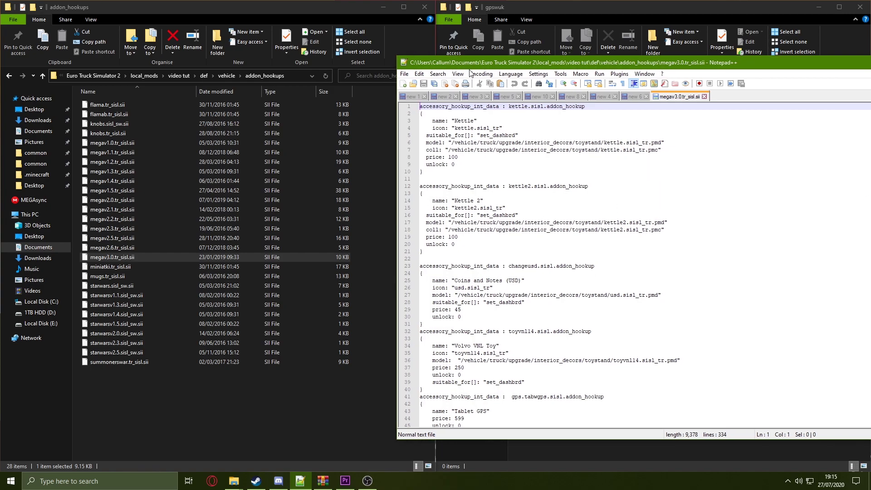
Step: Find gps.tabwgps.uk.sisl.addon_hookup in megav3.0.tr_sisl.sii
left_click(556, 266)
key("ctrl+f")
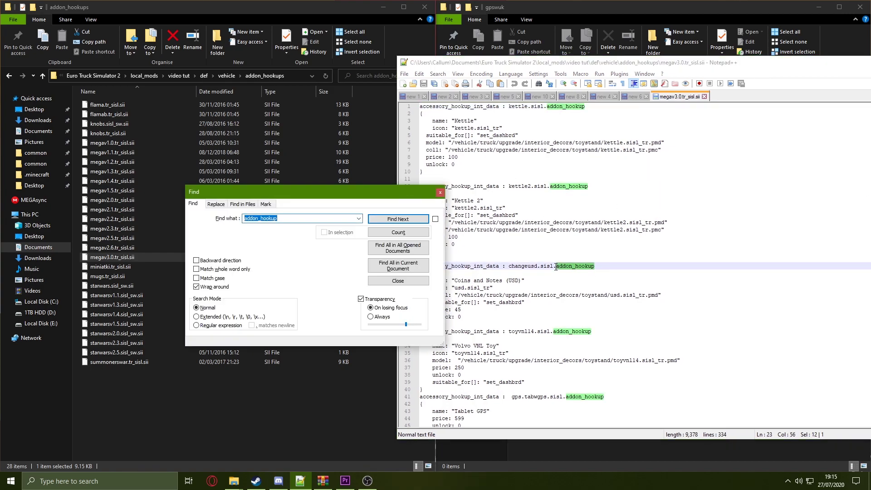
key("Return")
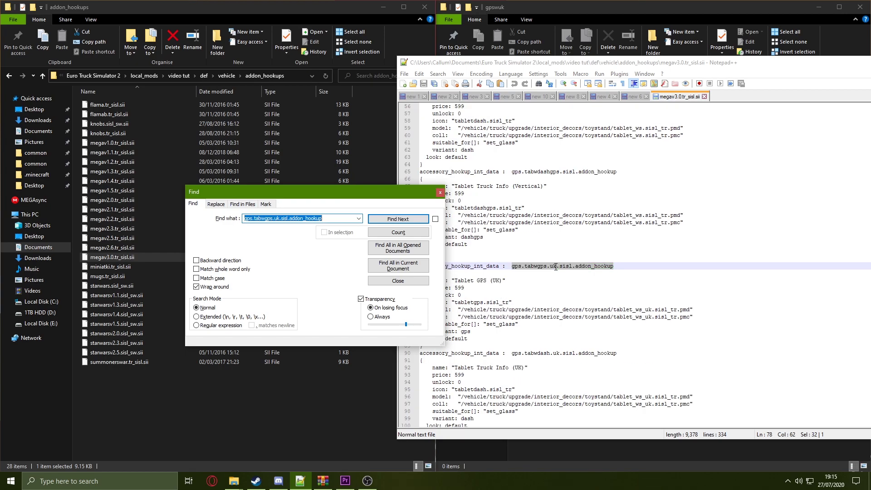
key("Escape")
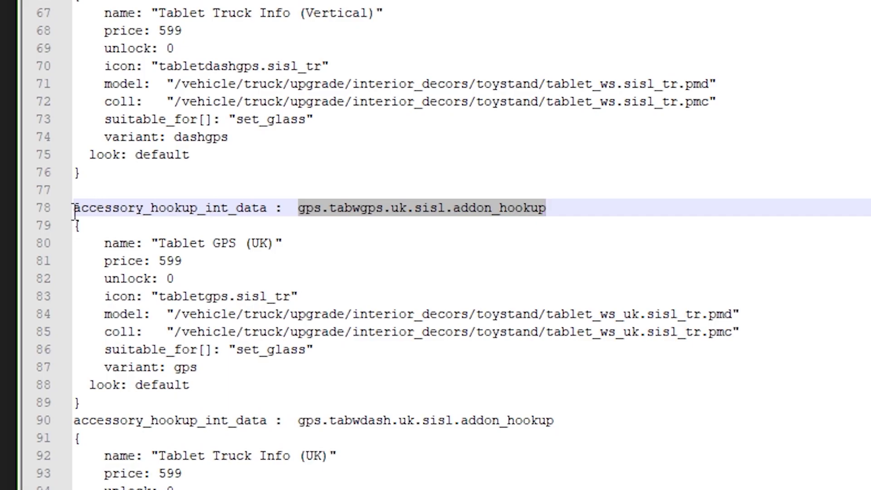
Step: Copy the whole Tablet GPS (UK) accessory block into the new 6 note below the accessory name, and close megav3.0.tr_sisl.sii
left_click_drag(74, 209, 255, 211)
left_click_drag(307, 217, 597, 208)
left_click(248, 369)
left_click_drag(148, 404, 56, 210)
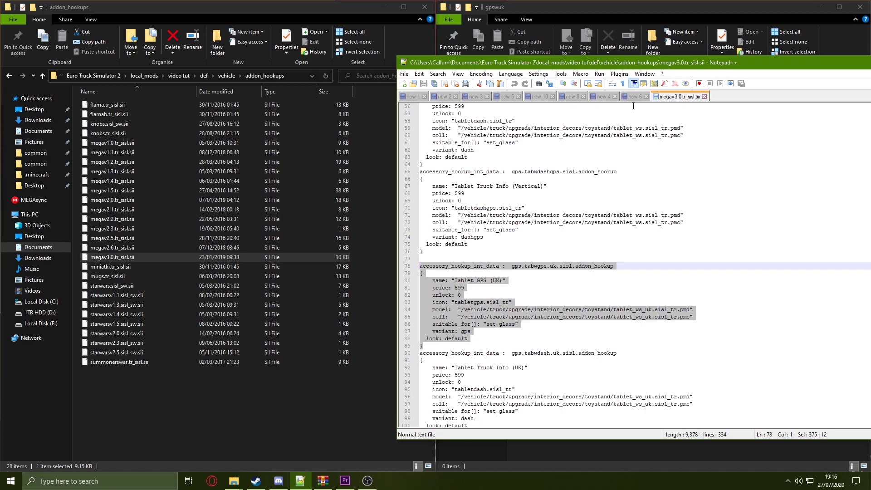
left_click(635, 96)
left_click(490, 175)
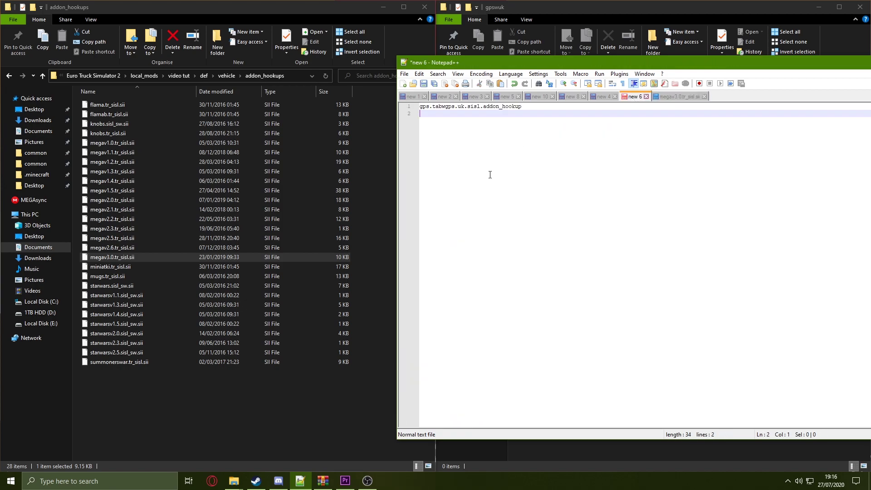
key("Return")
key("ctrl+v")
left_click_drag(510, 217, 403, 118)
left_click(645, 187)
left_click(705, 96)
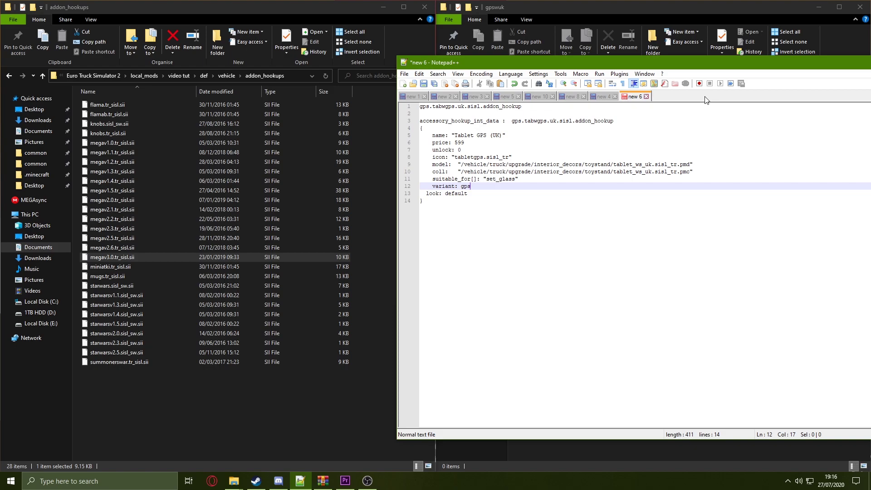
Step: Move the editor clear of the file list and examine the model and coll paths in the copied accessory block
left_click_drag(553, 68, 591, 81)
left_click_drag(552, 215, 458, 133)
left_click(553, 215)
left_click_drag(470, 177, 731, 184)
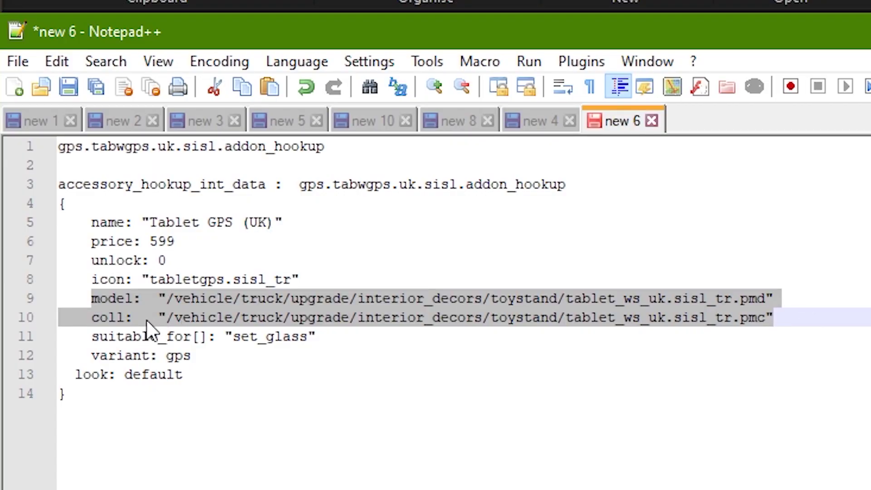
left_click(121, 319)
mouse_move(166, 318)
left_mouse_down()
mouse_move(771, 314)
mouse_move(527, 287)
mouse_move(171, 301)
left_mouse_up()
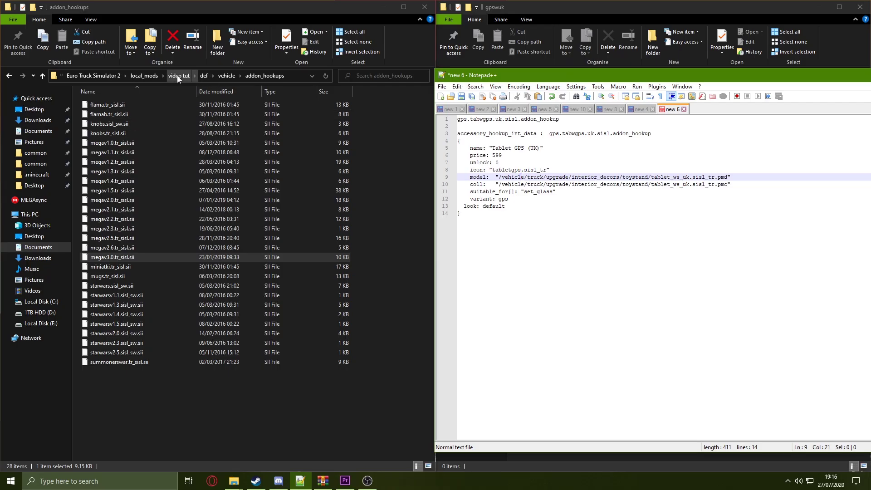
Step: Open the vehicle/truck/upgrade/interior_decors/toystand folder inside the video tut folder
left_click(177, 75)
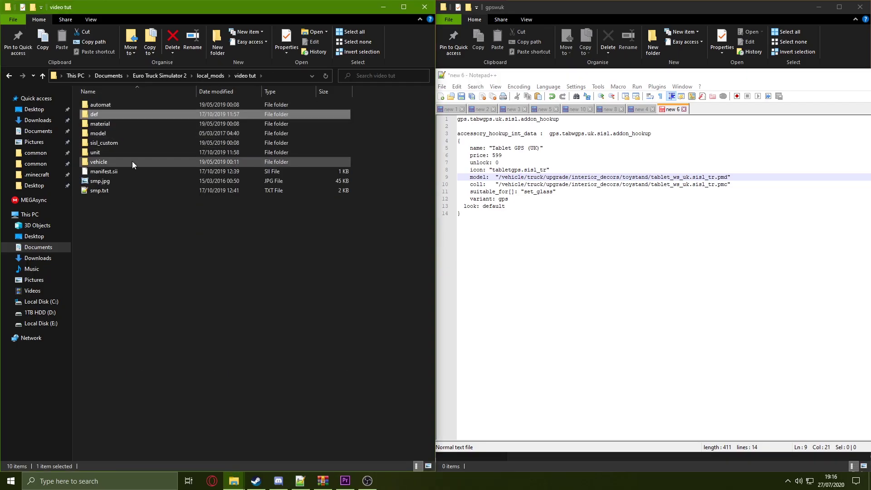
double_click(115, 161)
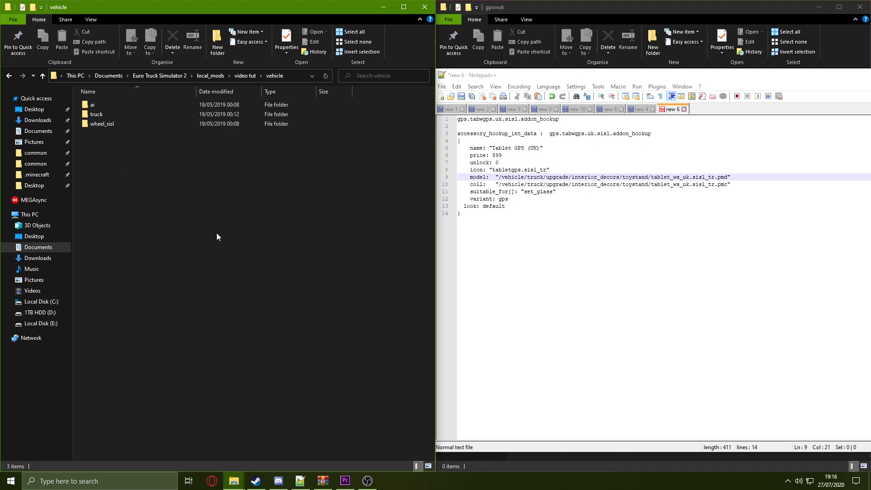
double_click(94, 112)
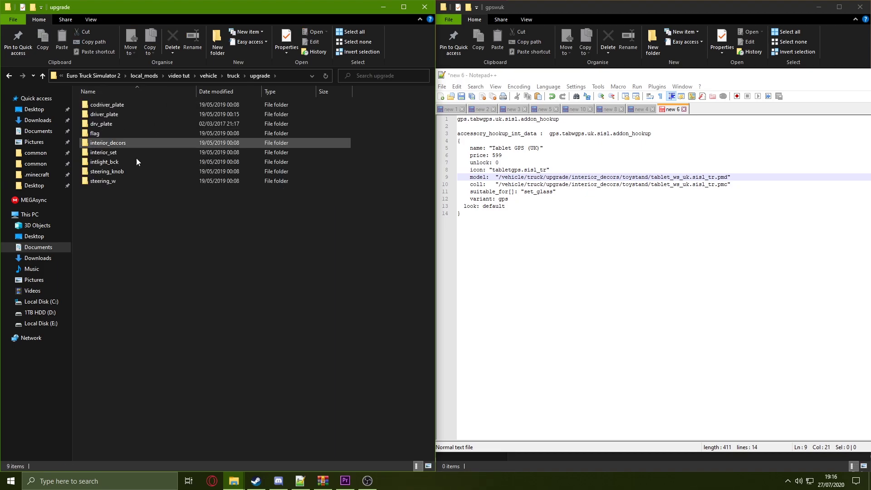
double_click(129, 145)
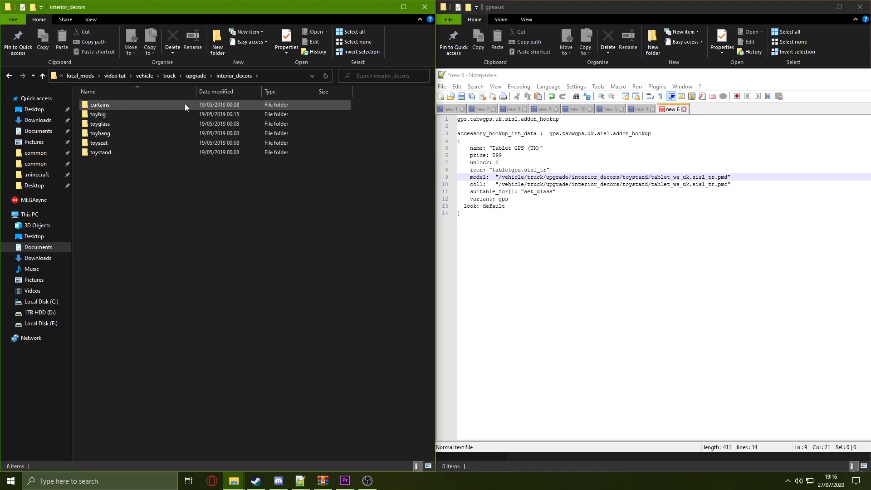
double_click(108, 154)
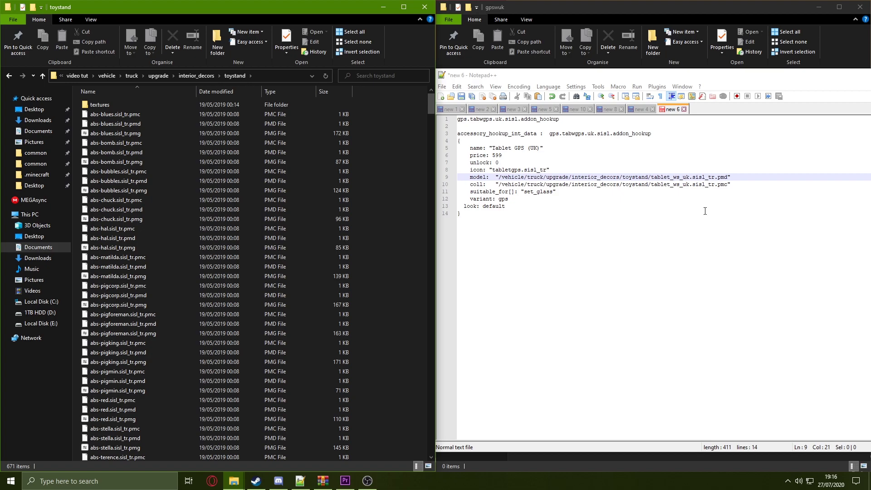
Step: Locate the tablet_ws_uk.sisl_tr .pmc, .pmd and .pmg files in the toystand folder and copy all three
left_click(179, 180)
type("tablet")
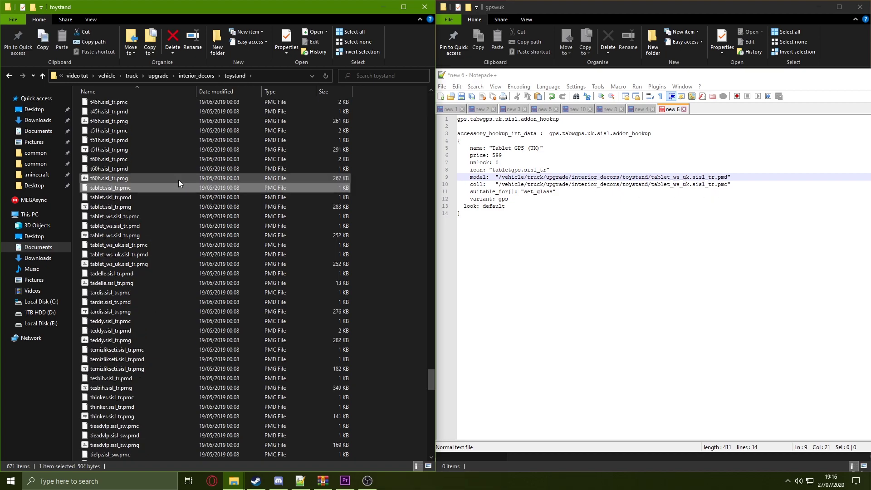
key("Down")
key("Down")
key("Down")
key("Down")
key("Down")
key("Down")
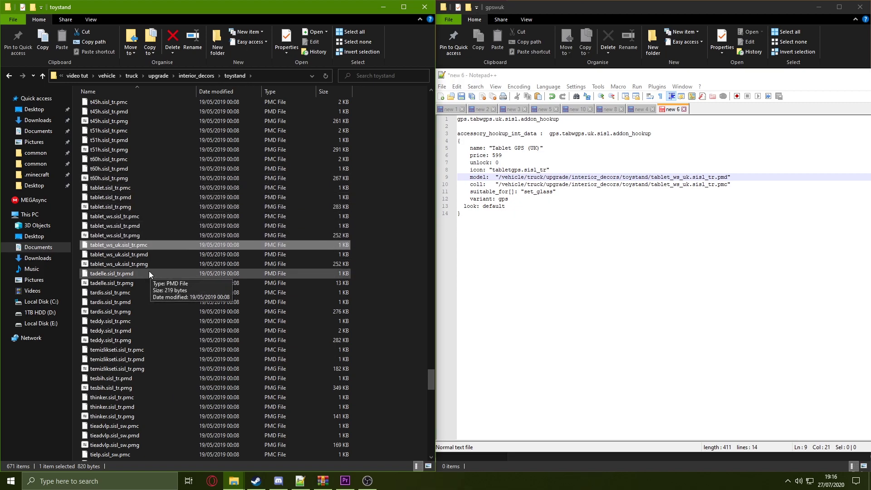
left_click(149, 268, "shift")
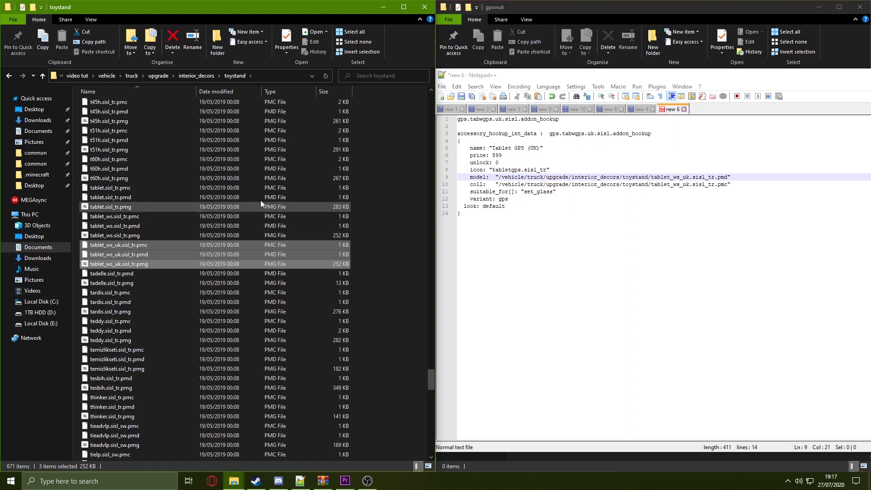
right_click(230, 254)
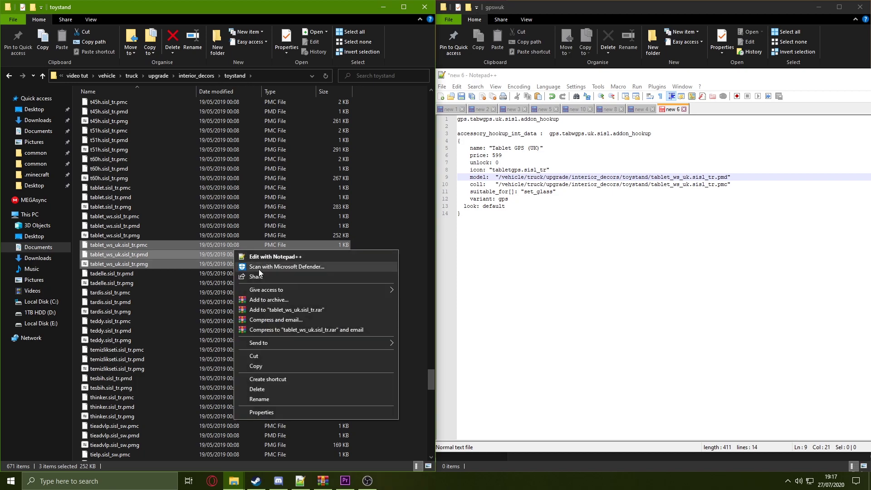
left_click(254, 362)
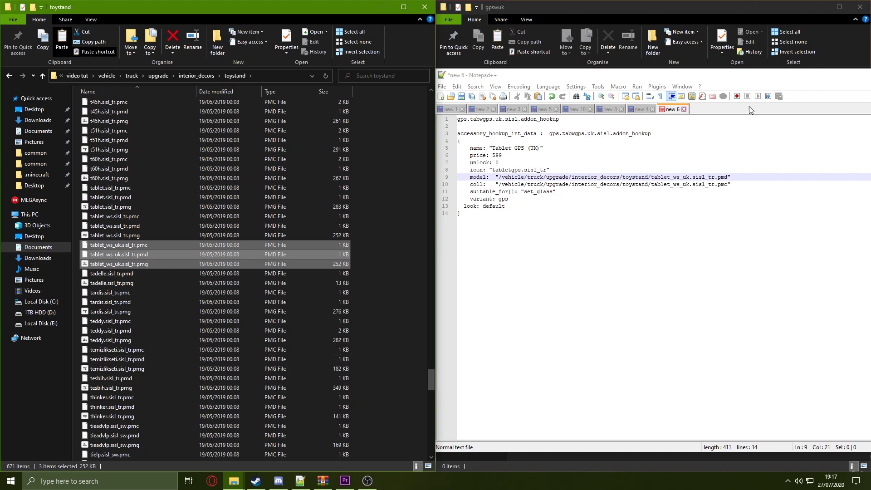
Step: Clear the editor out of the way and paste the three copied tablet files into the empty gpswuk folder
left_click_drag(780, 77, 615, 86)
left_click(690, 83)
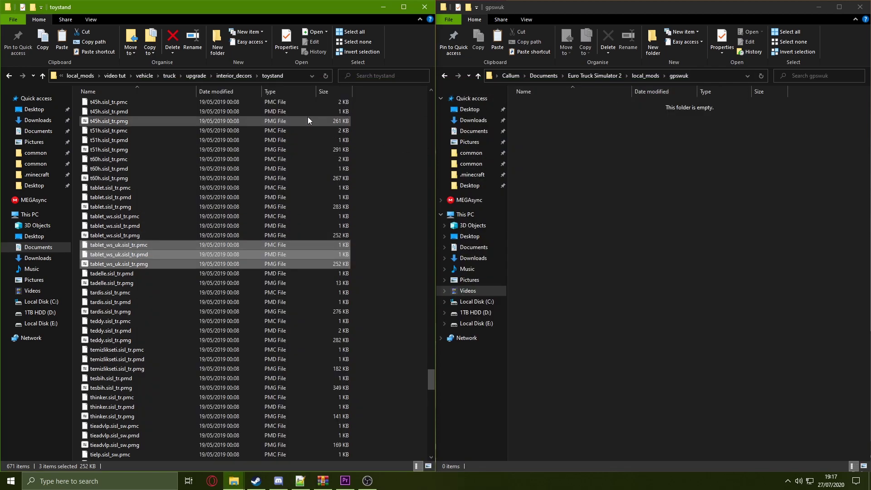
right_click(638, 127)
left_click(674, 190)
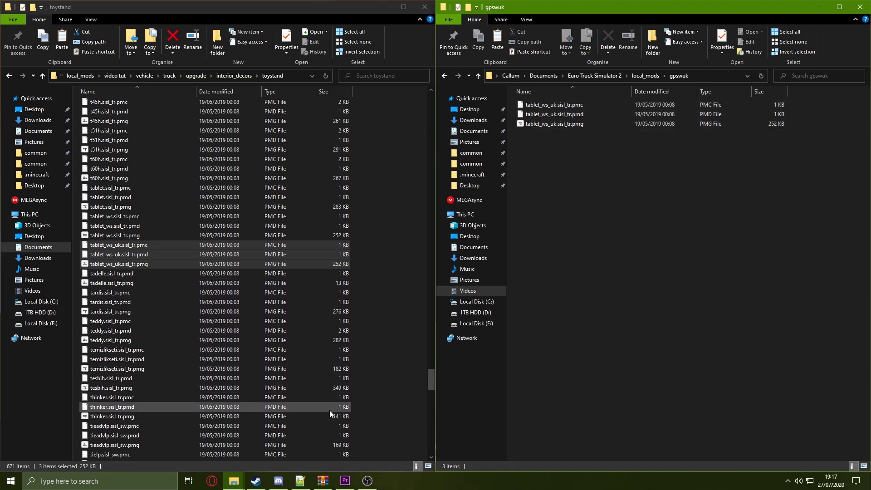
Step: Copy the four files from the Convert Tools folder of Tools.rar into the gpswuk folder and close the archive
left_click(323, 481)
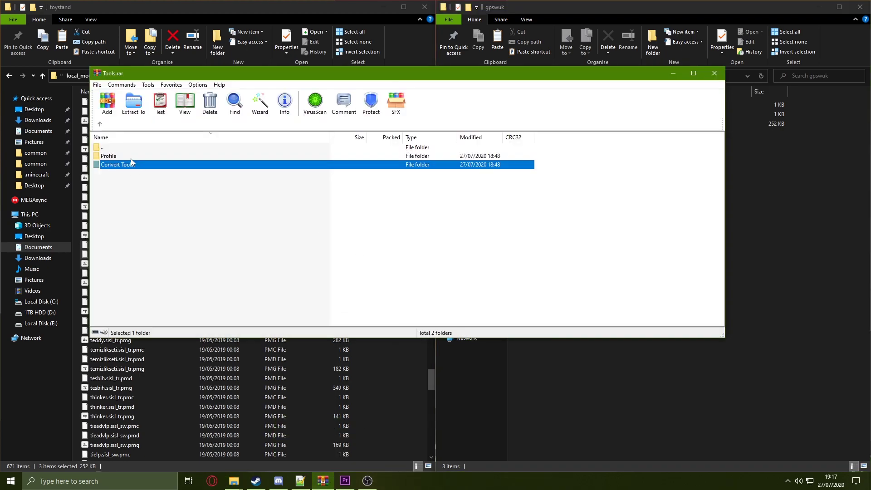
left_click(114, 160)
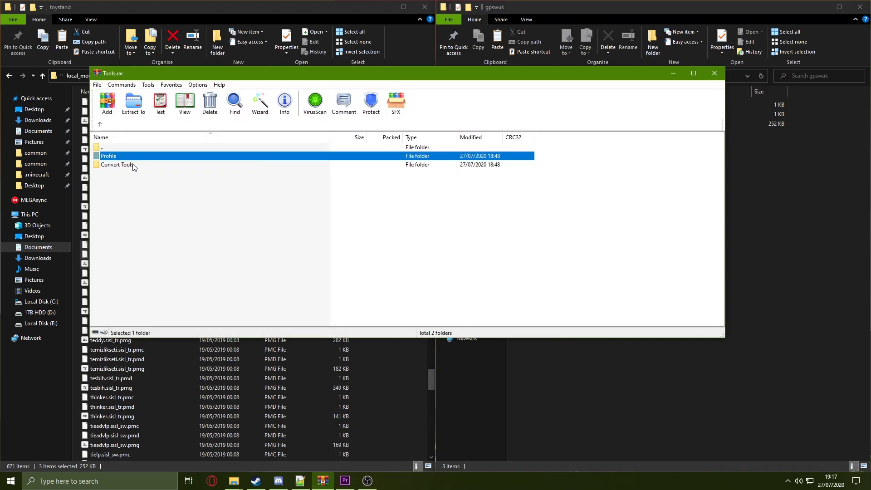
double_click(131, 166)
left_click_drag(563, 240, 120, 159)
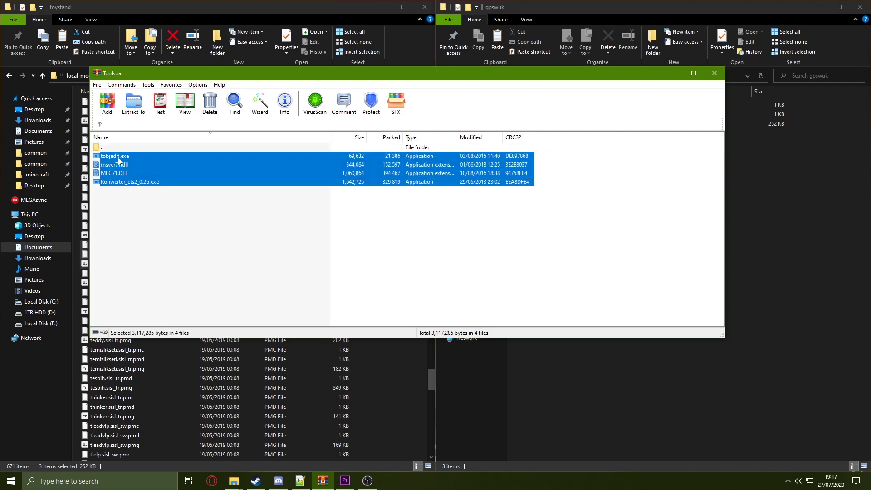
left_click_drag(805, 272, 805, 271)
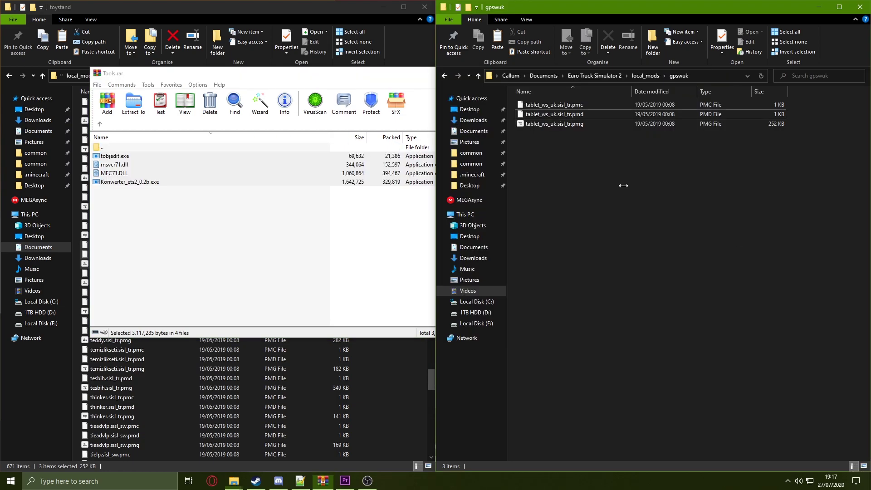
left_click(252, 271)
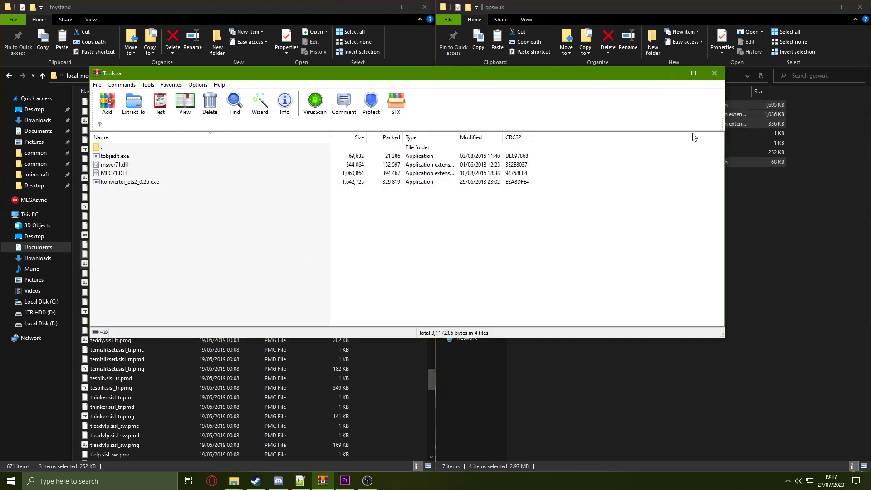
left_click(715, 73)
left_click(622, 213)
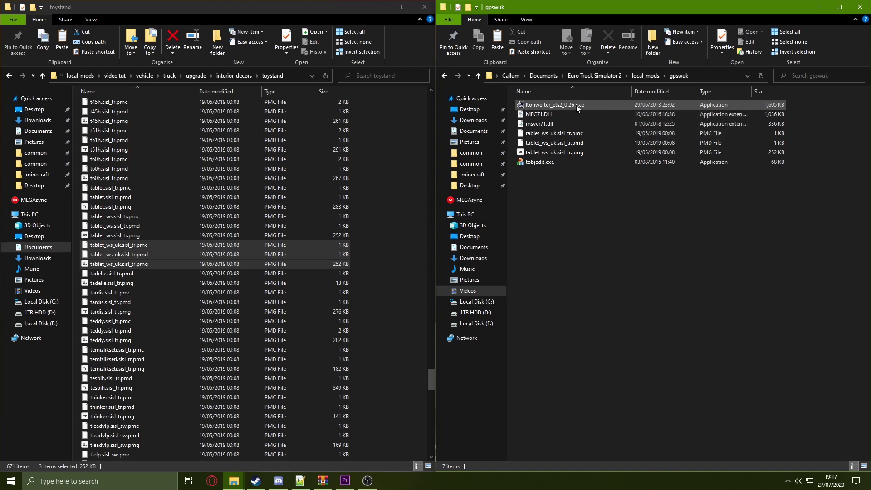
Step: Launch Konwerter_ets2_0.2b.exe, open tablet_ws_uk.sisl_tr.pmd for PMD editing and move the editor clear of the mod's source folder
double_click(612, 105)
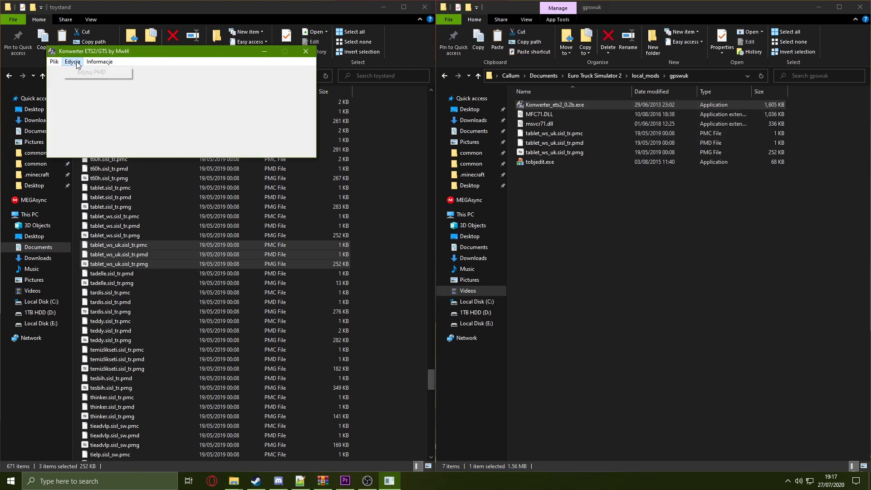
left_click(128, 76)
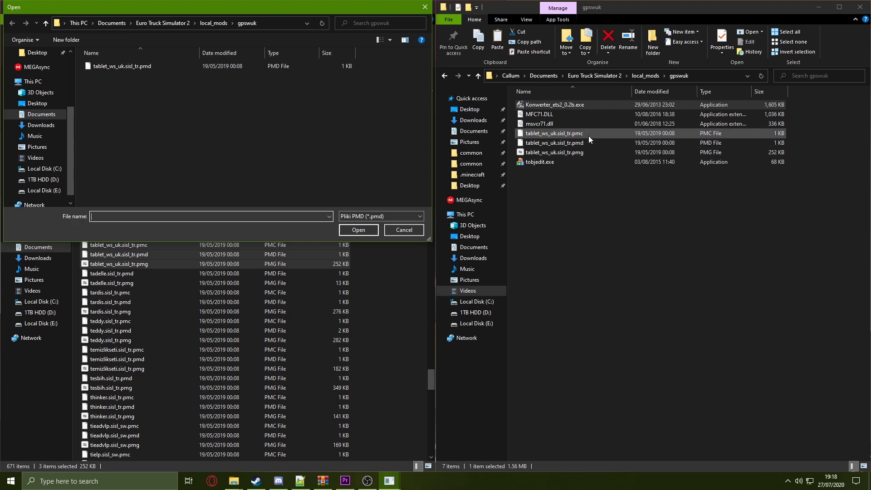
double_click(146, 68)
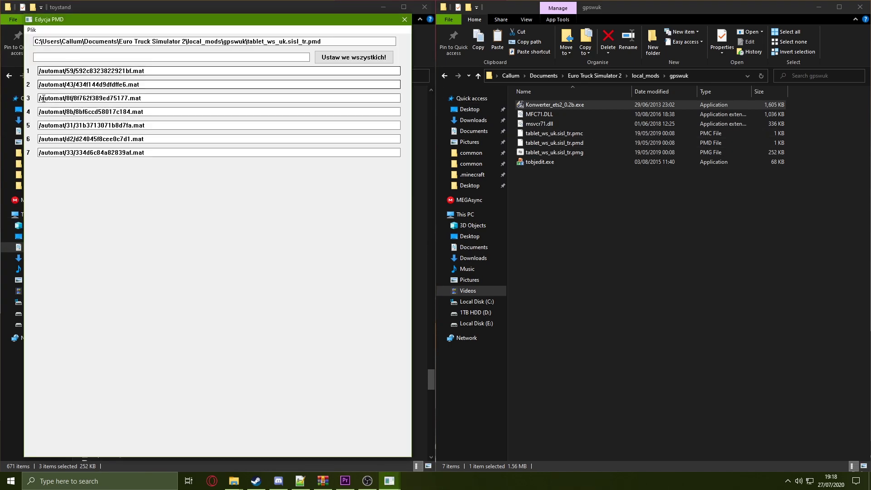
left_click_drag(153, 23, 635, 43)
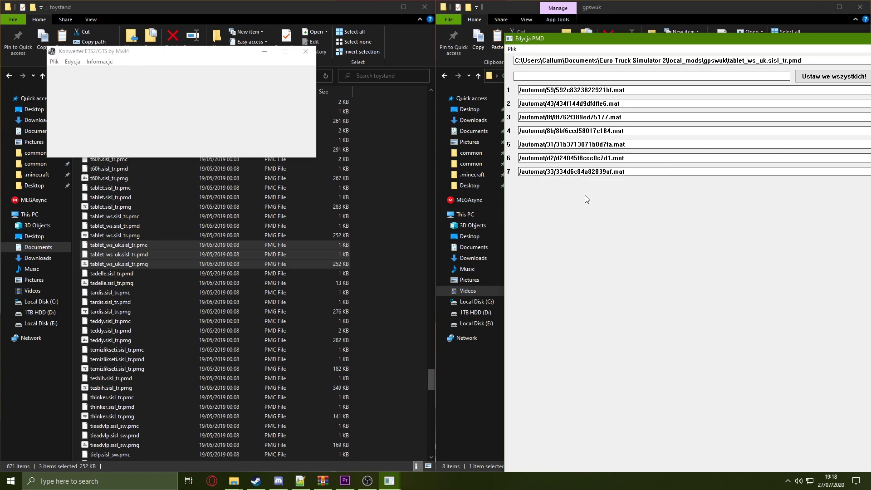
left_click(383, 115)
left_click(121, 77)
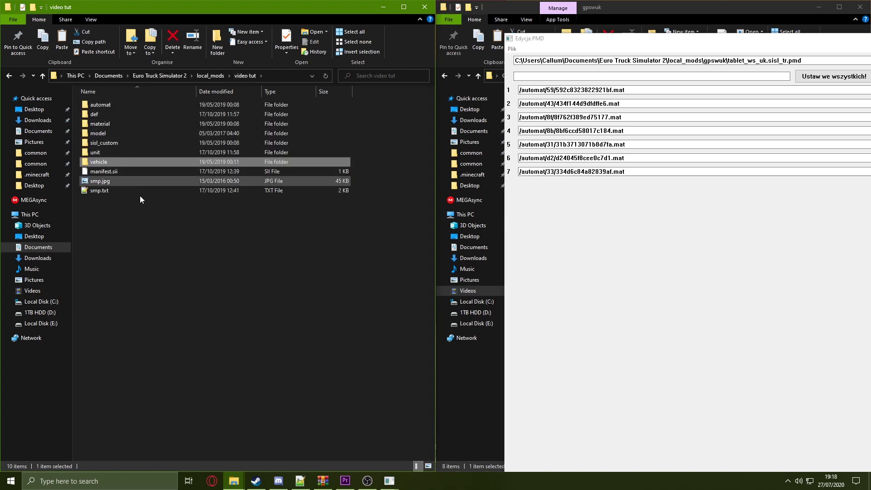
double_click(116, 106)
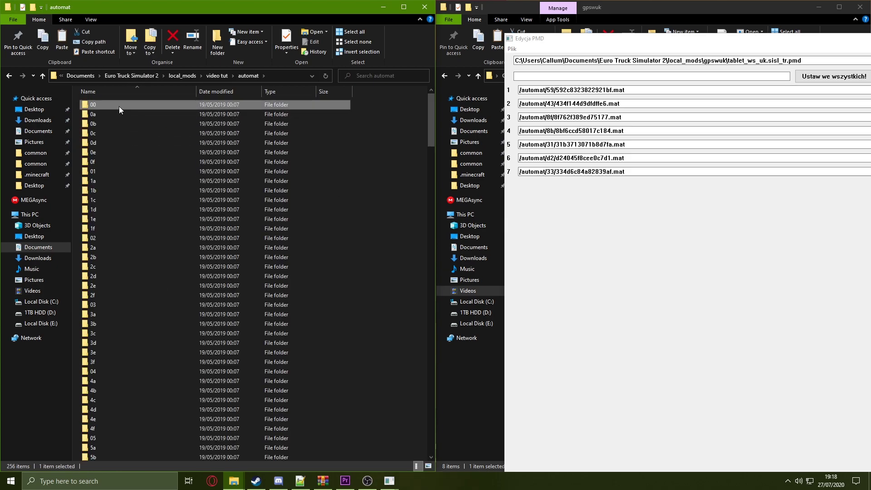
type("59")
key("Return")
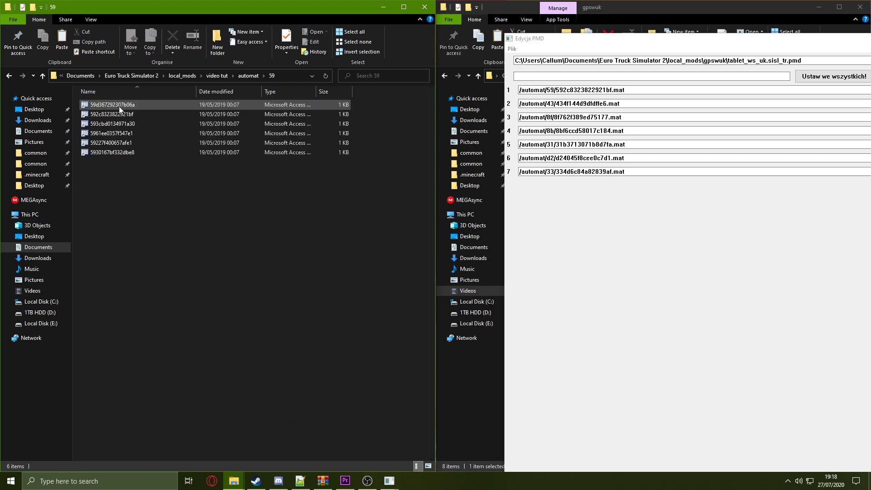
left_click(151, 117)
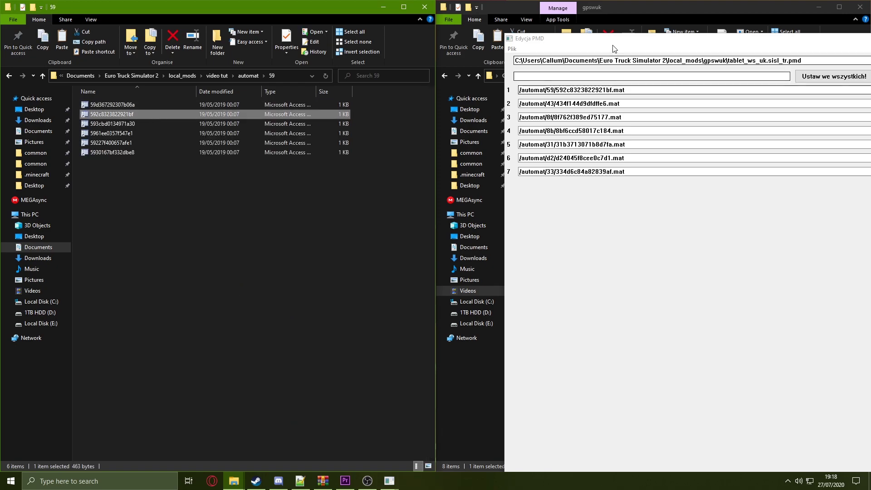
Step: Match the file to the first material path, paste it into gpswuk and bring the PMD paths back into view
left_click(590, 76)
left_click_drag(550, 91, 626, 91)
left_click_drag(558, 38, 127, 112)
left_click(589, 226)
right_click(588, 225)
left_click(608, 288)
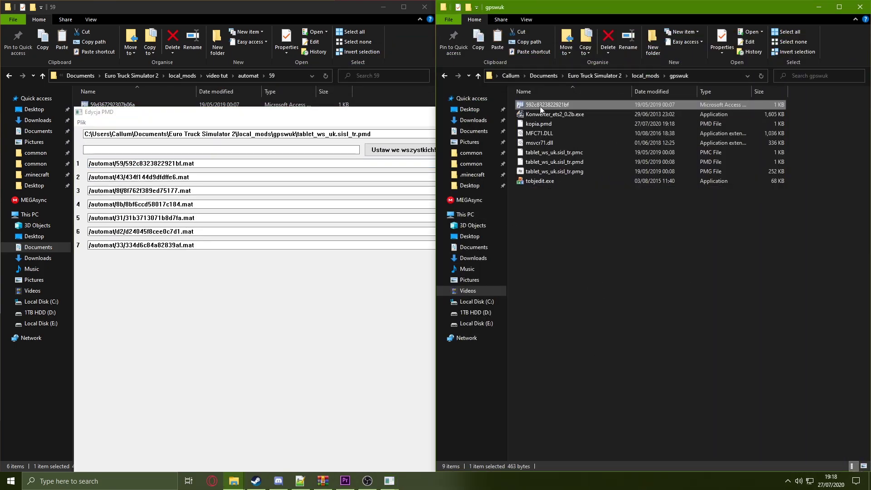
left_click_drag(220, 113, 598, 73)
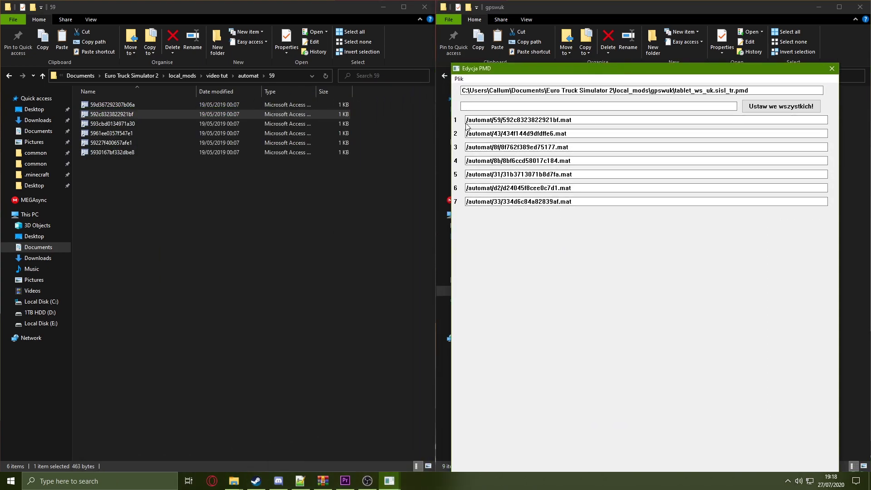
left_click_drag(468, 121, 612, 119)
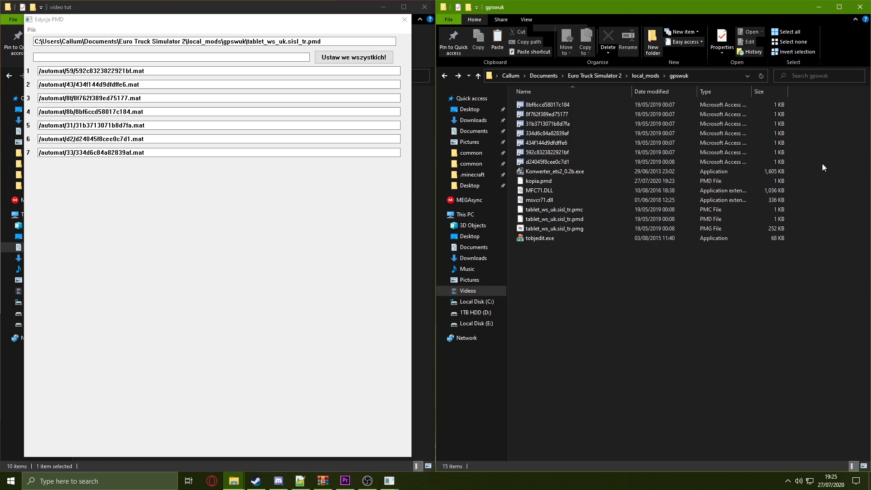
Step: Enter /home/local_mods/ as the start of the shared path prefix, checking it against the Euro Truck Simulator 2 folder
left_click(127, 56)
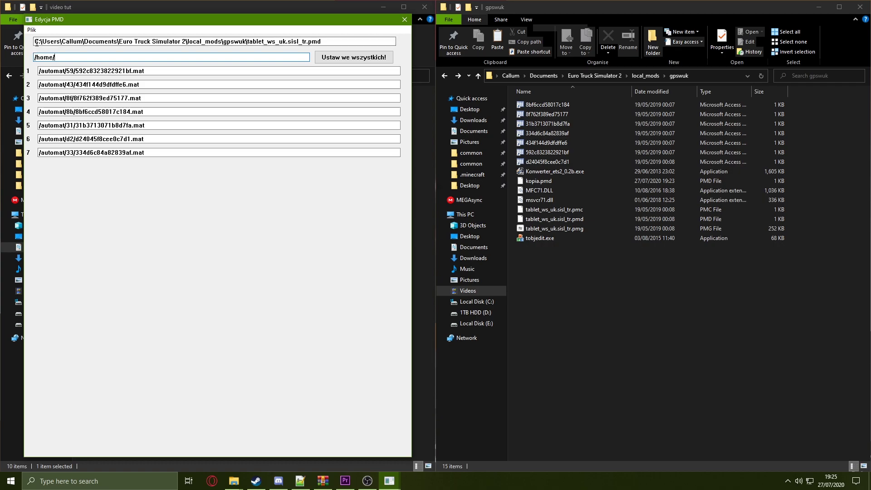
left_click_drag(36, 42, 98, 39)
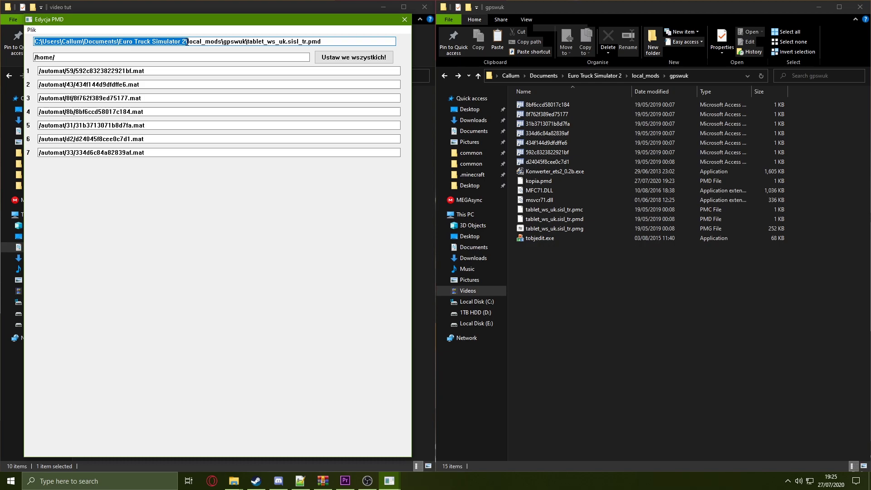
left_click_drag(80, 55, 38, 59)
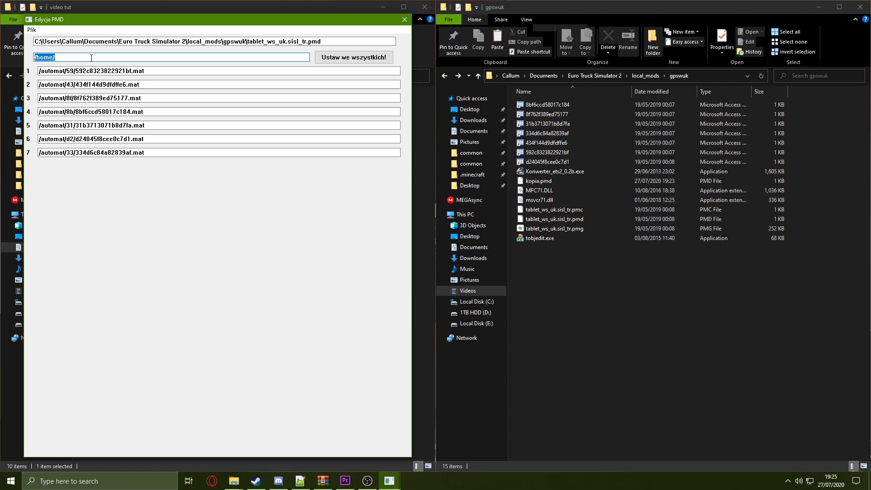
left_click(604, 78)
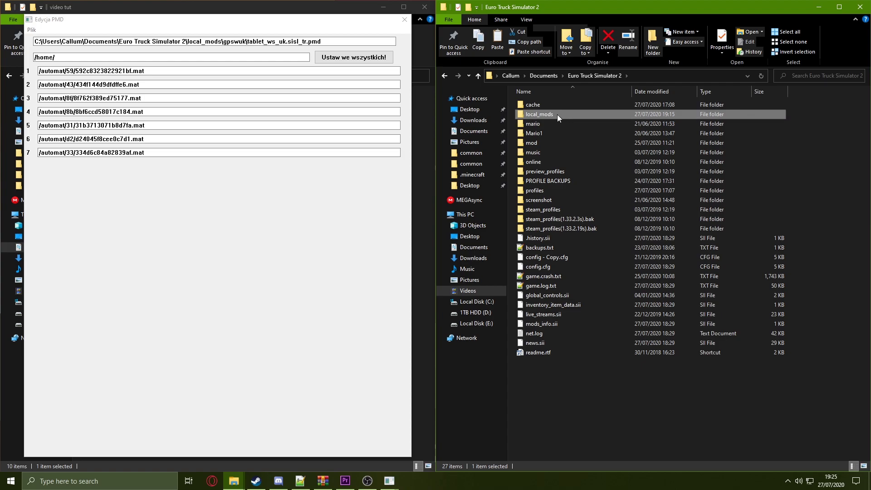
left_click(126, 57)
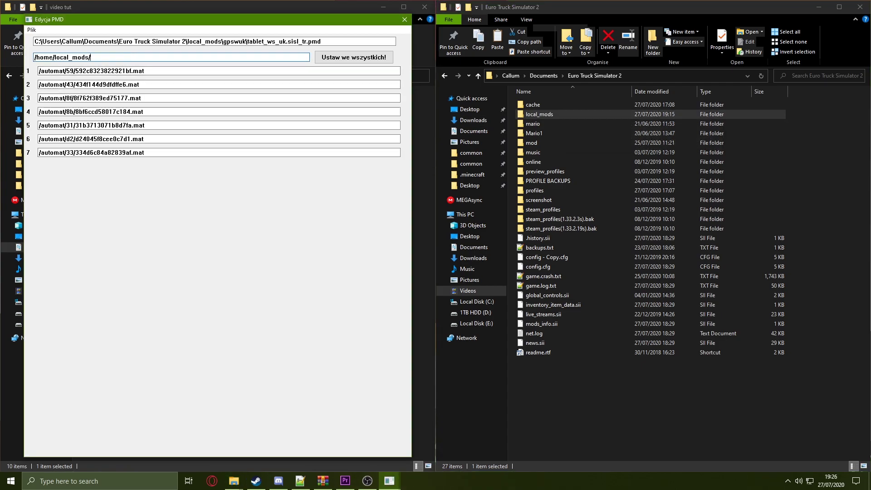
Step: Extend the shared prefix to /home/local_mods/gpswuk and apply it to all seven material paths
double_click(538, 114)
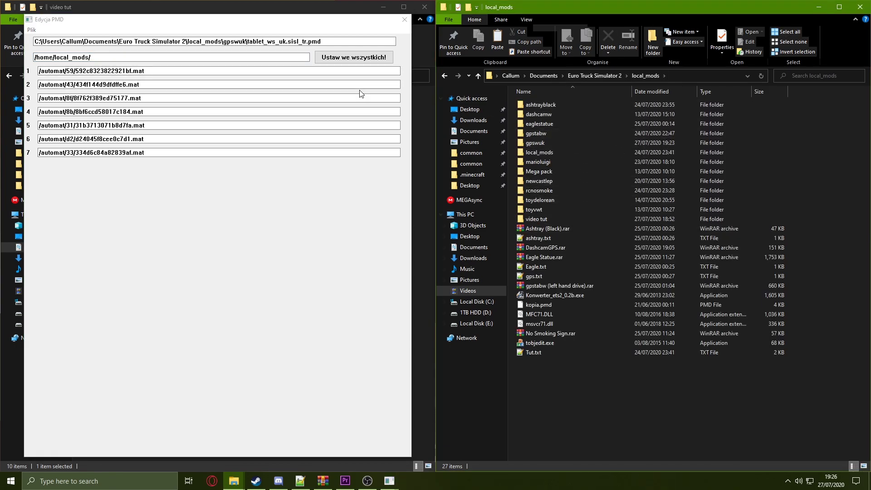
left_click(219, 56)
type("gpsw")
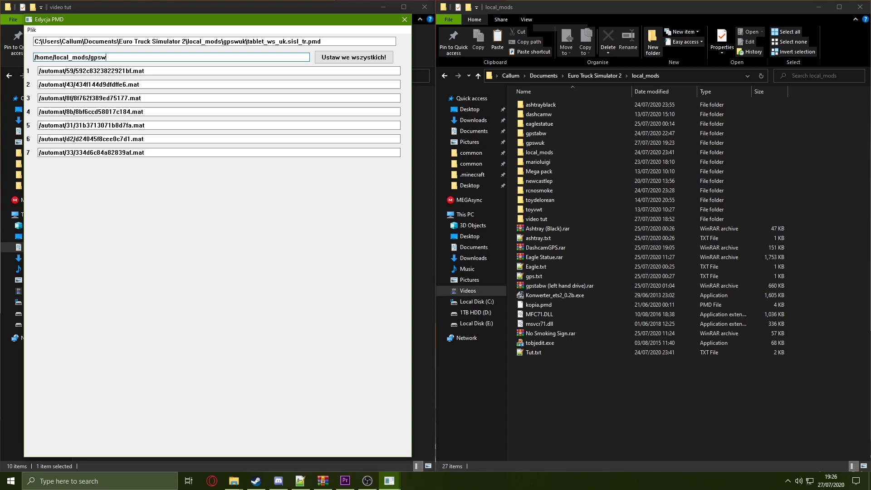
double_click(540, 143)
left_click_drag(851, 162, 655, 91)
left_click(696, 340)
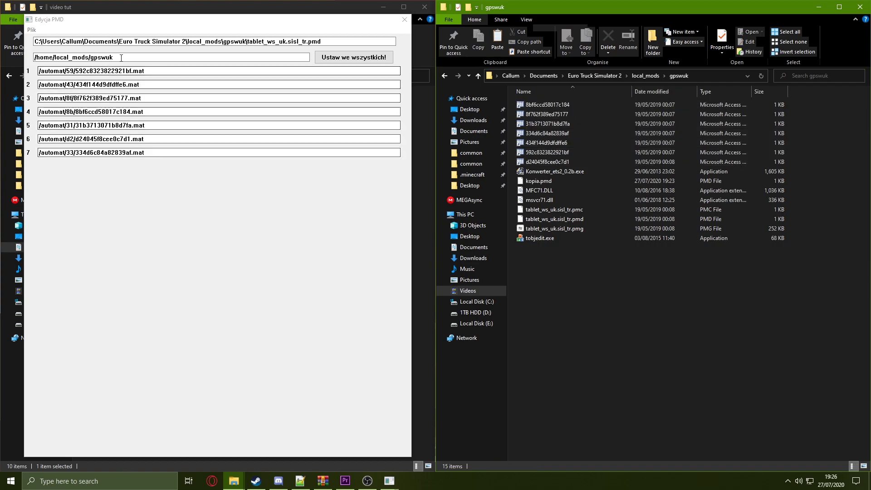
left_click(24, 71)
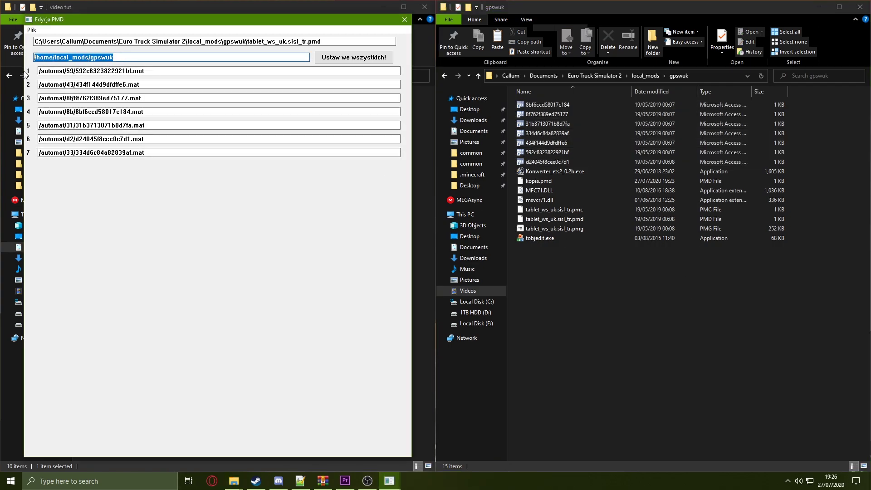
left_click(155, 57)
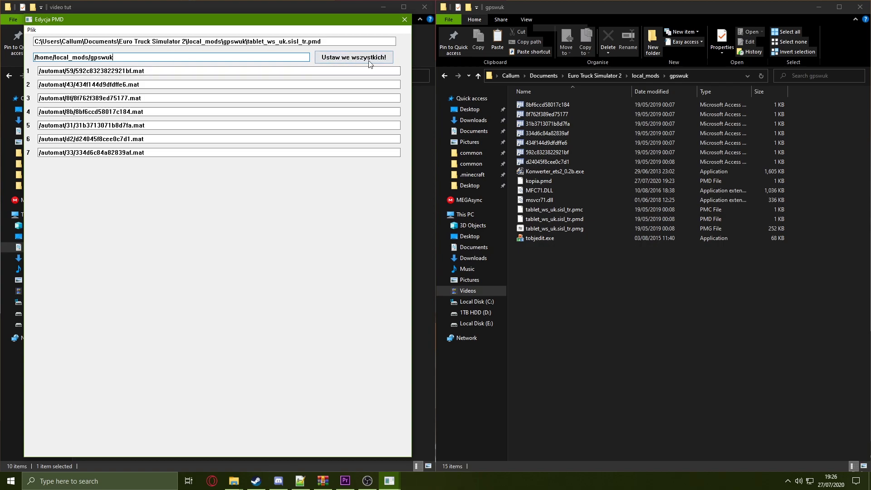
left_click(379, 60)
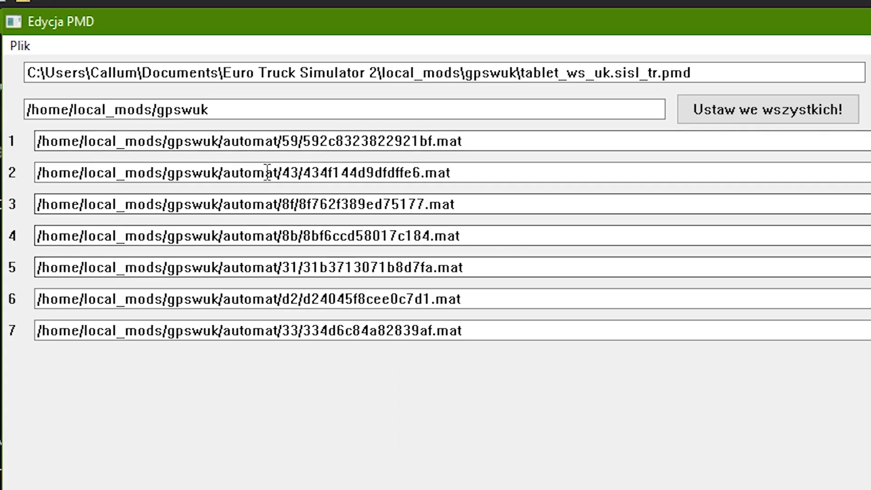
Step: Remove the automat folder and its two-character subfolder from all seven material paths so each .mat name directly follows gpswuk/
left_click_drag(222, 145, 286, 153)
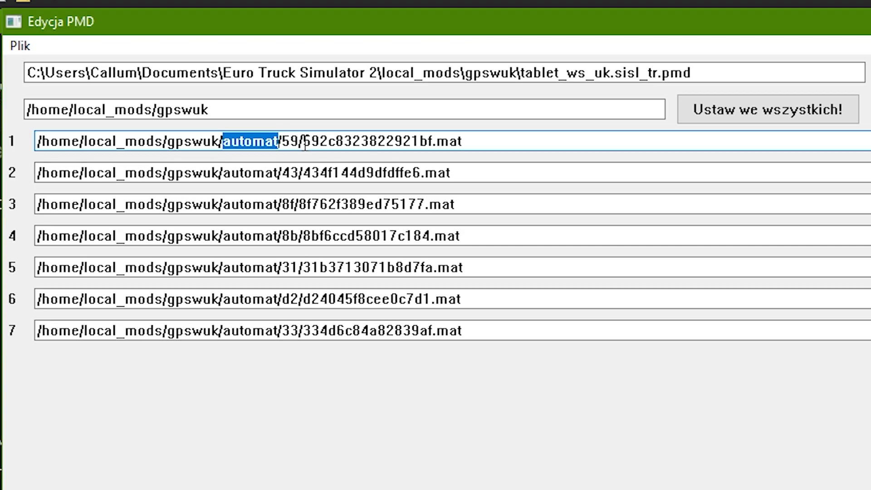
left_click_drag(303, 144, 273, 145)
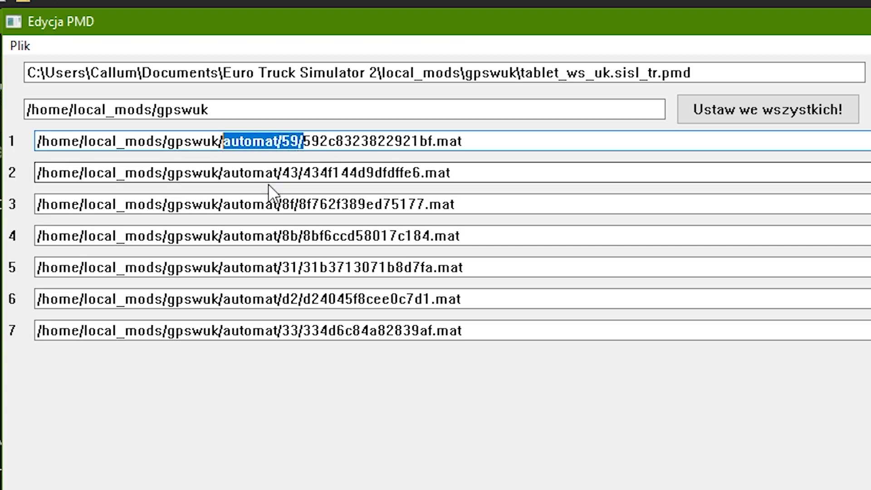
key("Delete")
left_click_drag(303, 174, 231, 197)
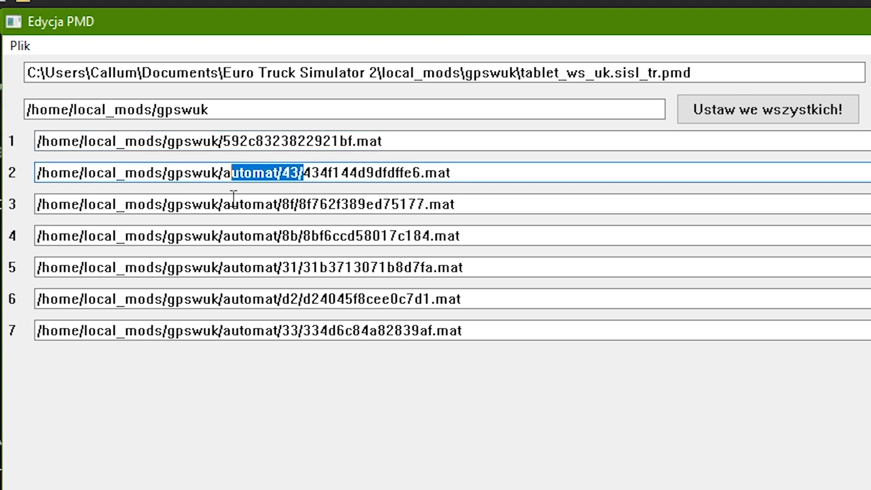
key("Delete")
left_click_drag(301, 205, 223, 205)
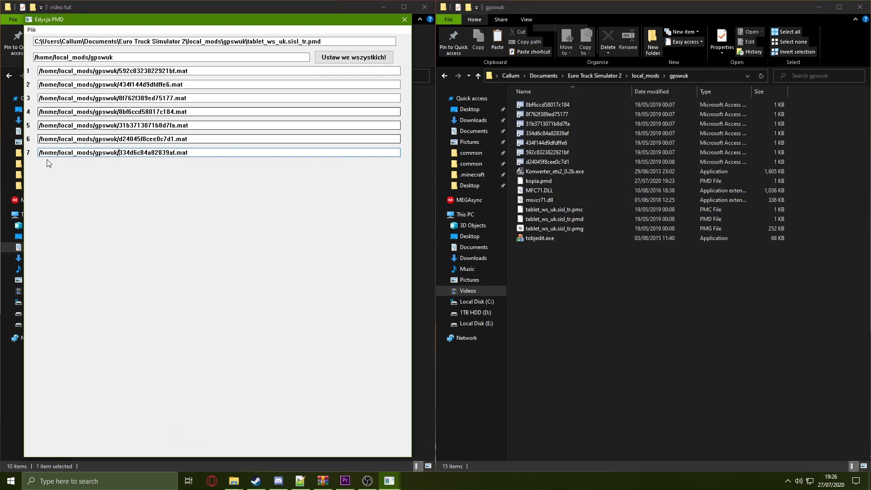
Step: Check the material paths' /home/local_mods/gpswuk prefix against the folder levels from Euro Truck Simulator 2 through local_mods to gpswuk
left_click_drag(48, 154, 58, 158)
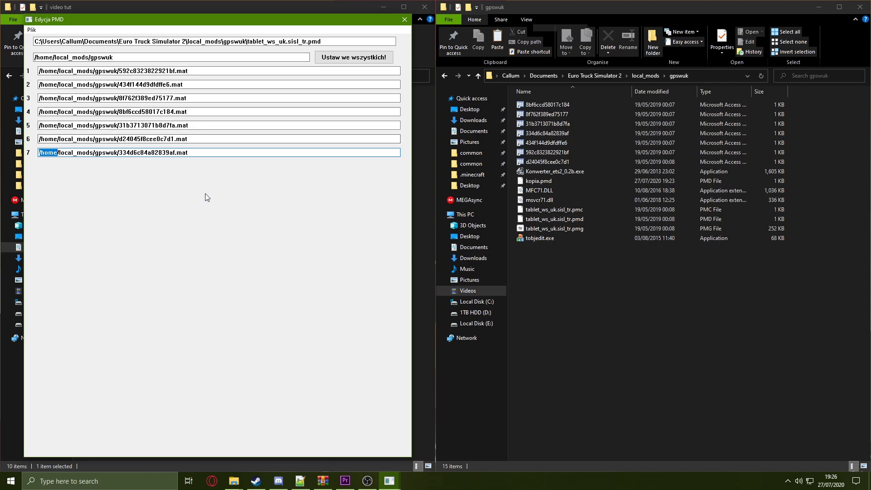
left_click(616, 82)
left_click(616, 82)
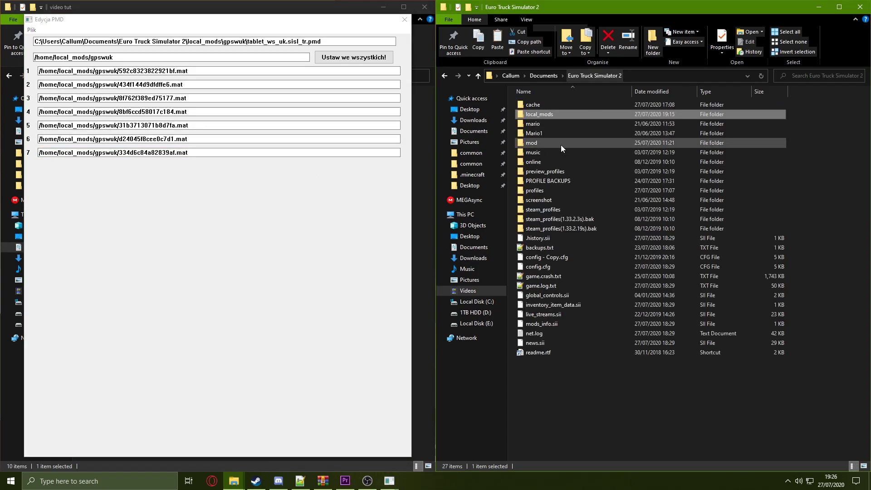
double_click(545, 116)
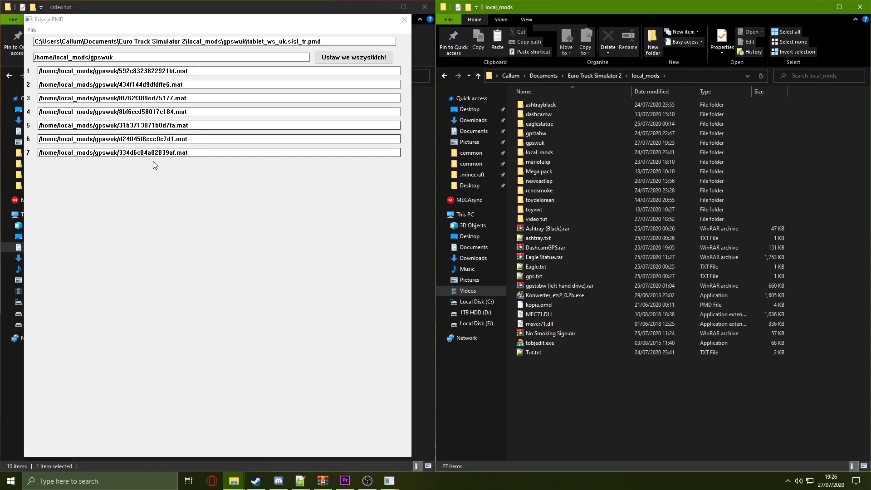
double_click(563, 143)
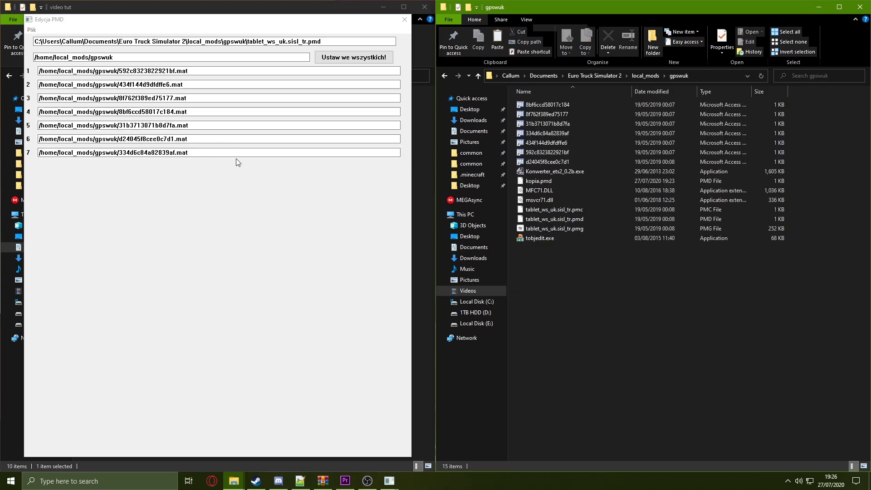
Step: Save the edited paths in tablet_ws_uk.sisl_tr.pmd and close the PMD editor
left_click(31, 30)
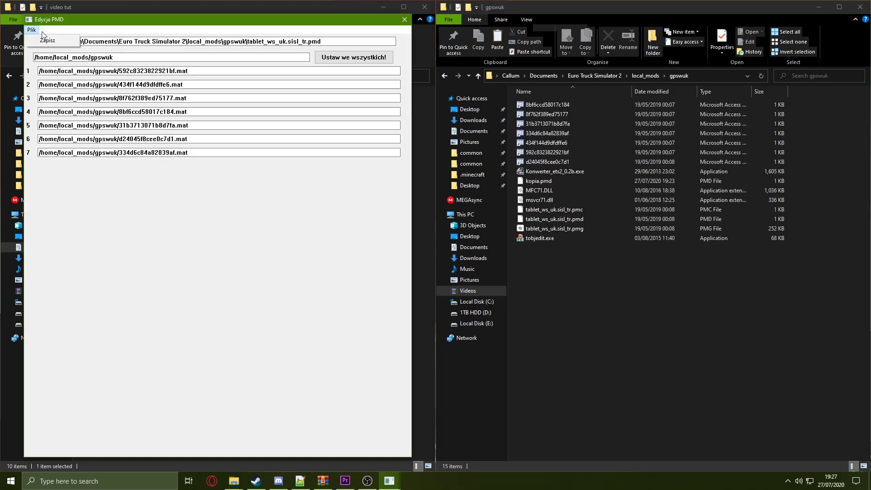
left_click(72, 44)
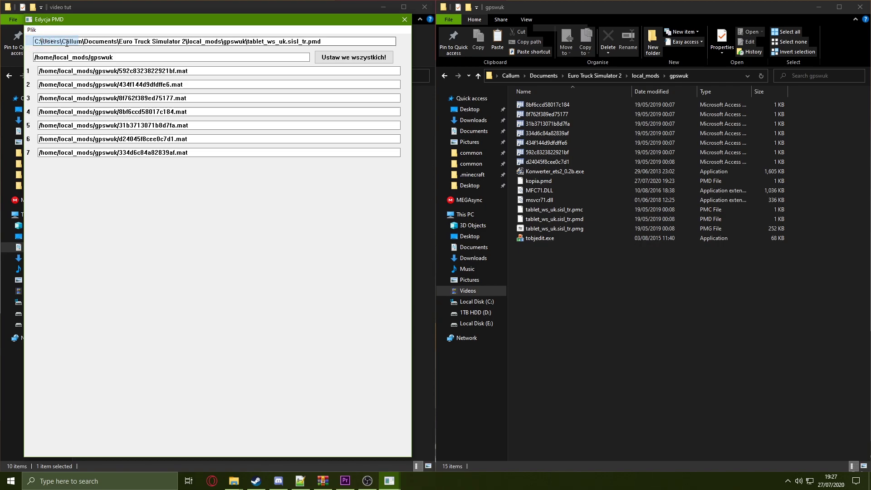
left_click(406, 21)
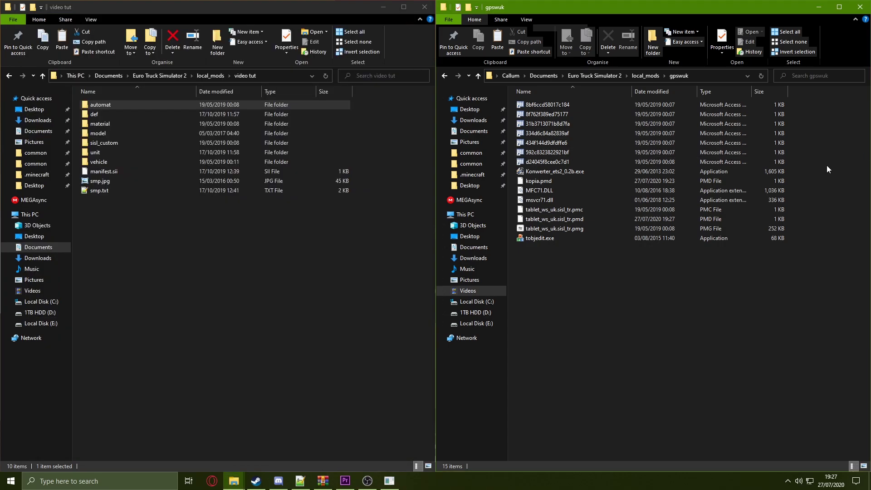
Step: Open all seven .mat files from the gpswuk folder together in Notepad++
left_click_drag(807, 159, 587, 129)
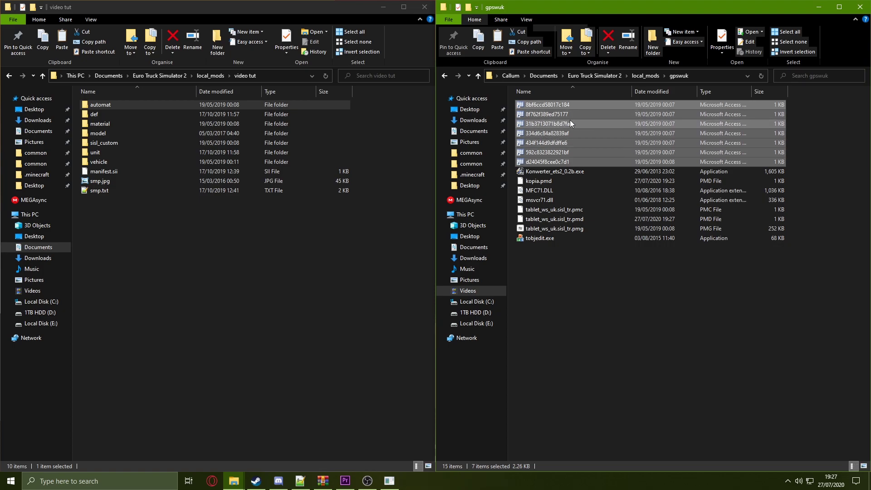
right_click(570, 119)
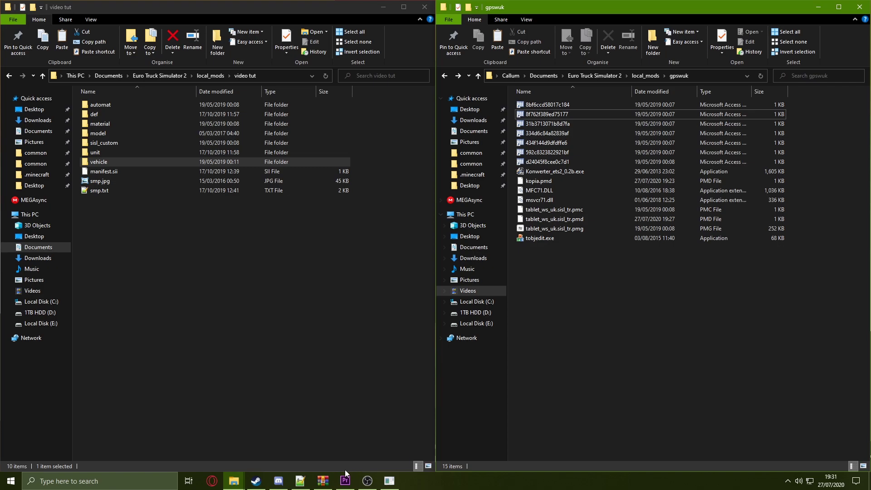
left_click(300, 480)
left_click(818, 309)
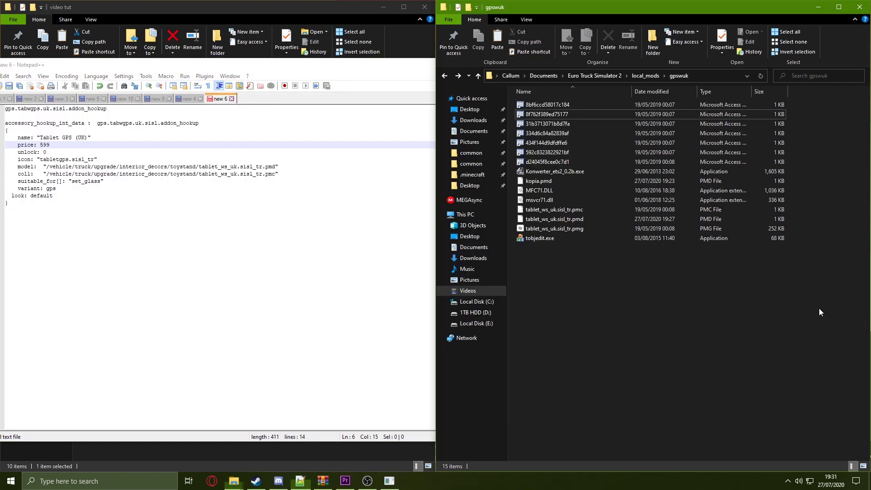
left_click_drag(813, 161, 652, 99)
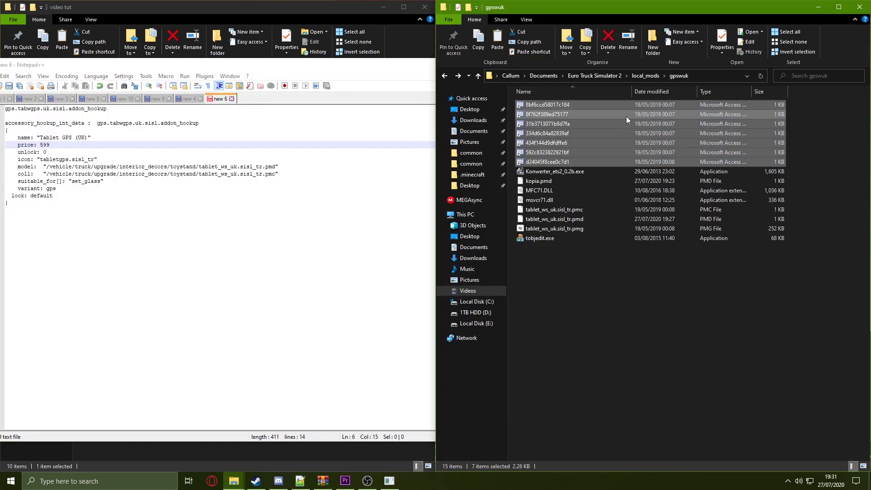
left_click_drag(562, 121, 317, 140)
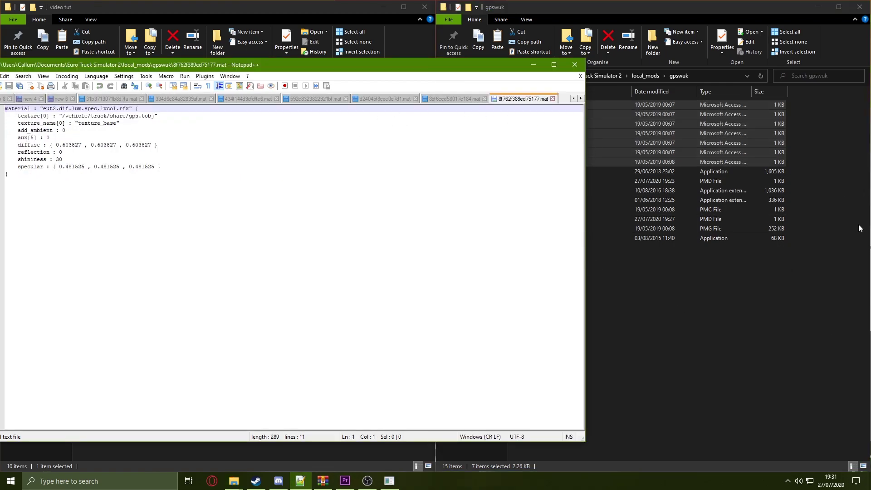
Step: Look in video tut's vehicle/truck folder for the share/gps.tobj texture referenced by 8f762f389ed75177.mat
left_click(360, 227)
left_click_drag(156, 56, 642, 49)
left_click_drag(578, 56, 369, 63)
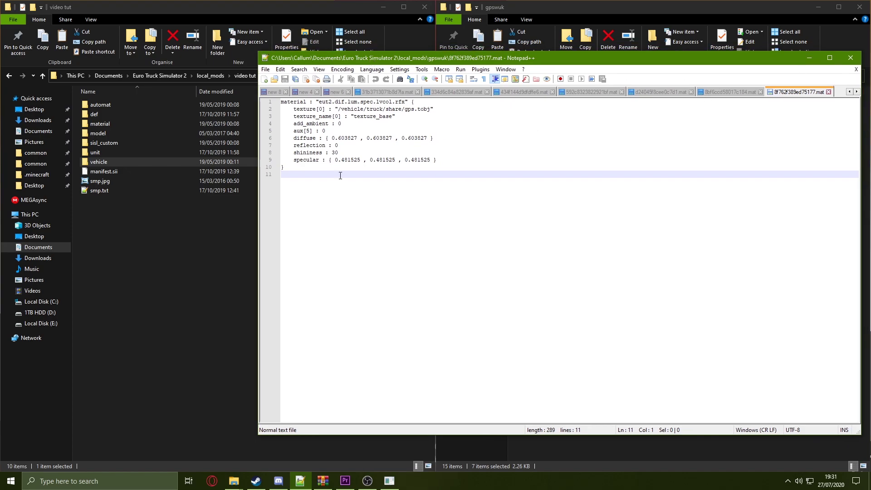
left_click_drag(427, 58, 589, 58)
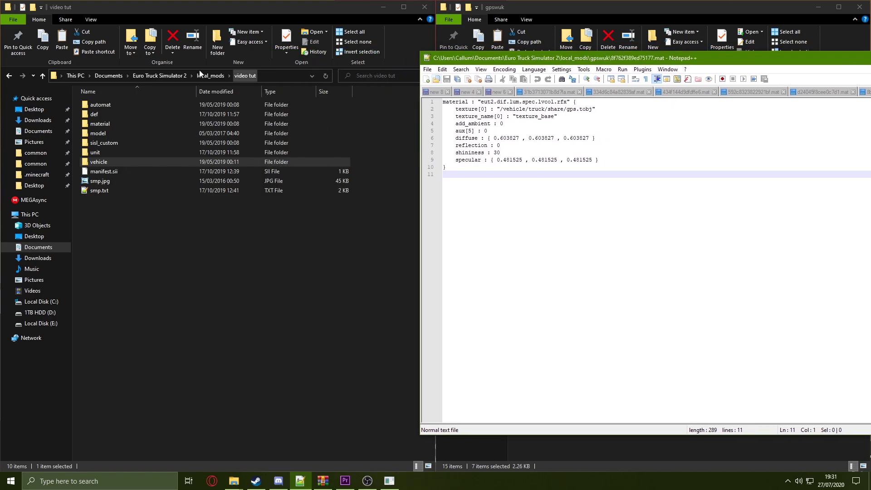
double_click(96, 163)
double_click(113, 113)
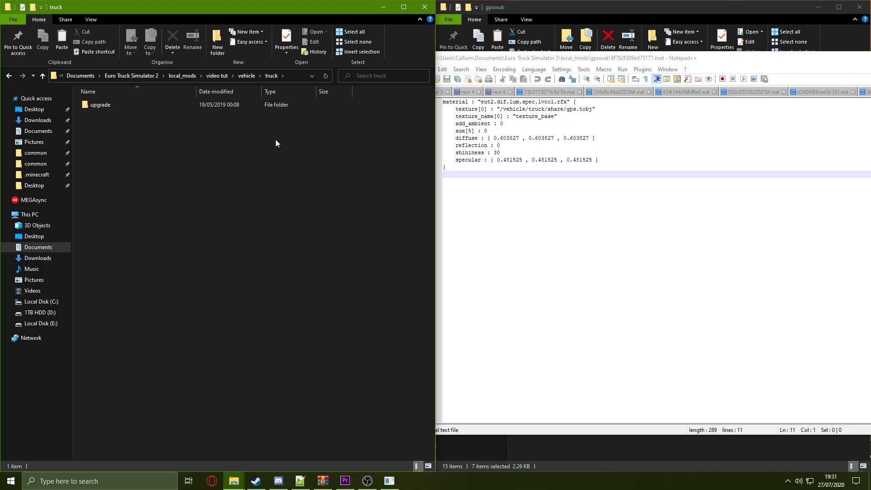
Step: Review the gps.tobj texture path in 8f762f389ed75177.mat and close that file without editing it
left_click(591, 108)
left_click_drag(591, 109, 503, 109)
left_click_drag(540, 56, 231, 64)
left_click(683, 101)
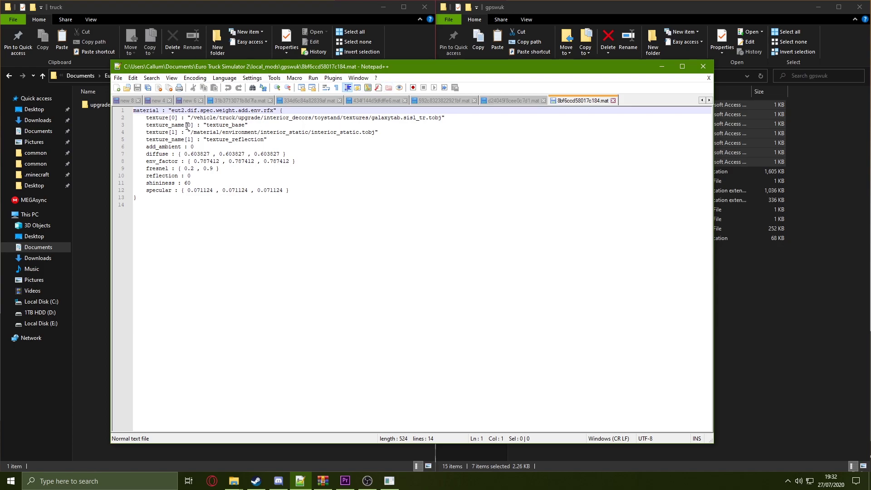
Step: Follow the texture path in 8bf6ccd58017c184.mat to upgrade/interior_decors/toystand/textures and locate the galaxytab.sisl_tr .dds and .tobj files
left_click_drag(252, 66, 557, 66)
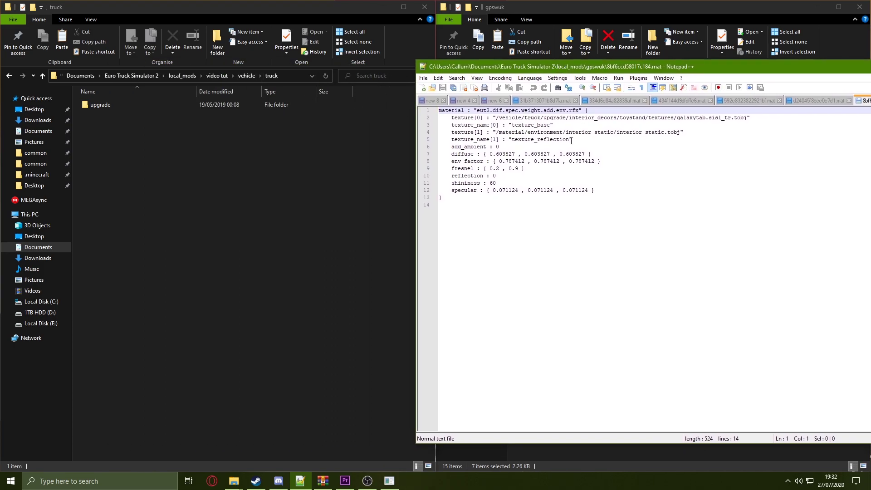
double_click(179, 105)
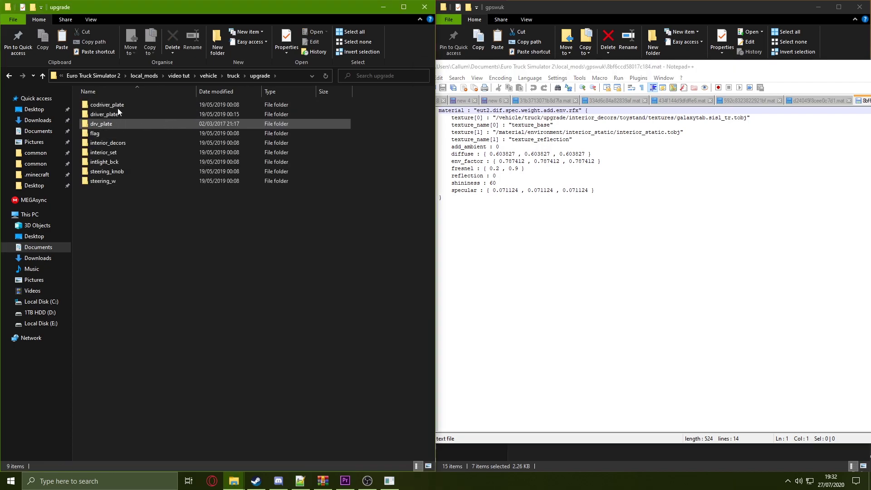
double_click(122, 143)
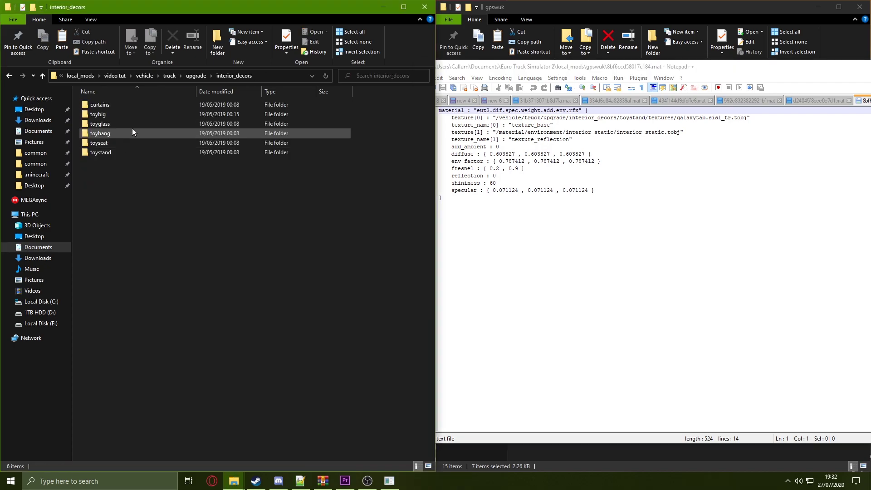
double_click(111, 153)
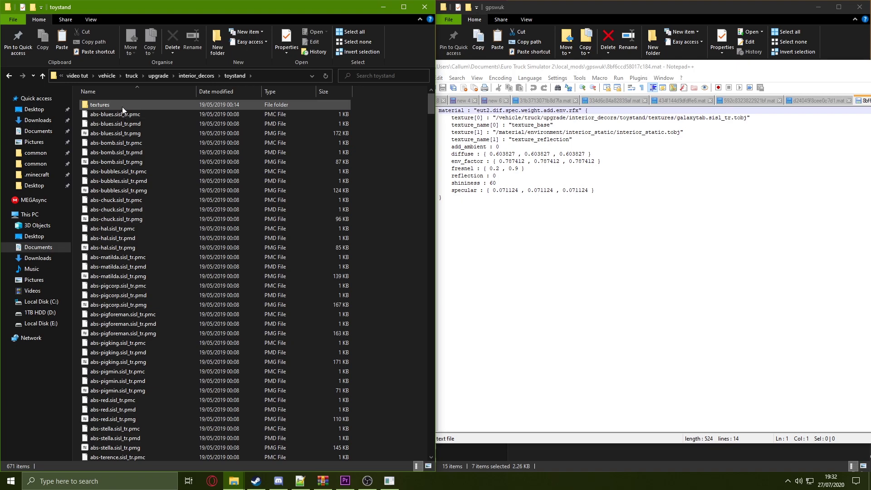
double_click(122, 107)
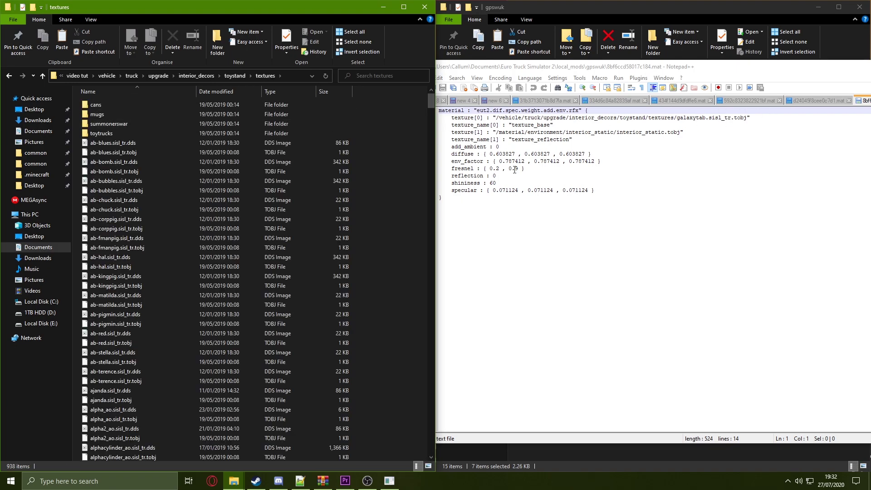
left_click(213, 175)
type("g")
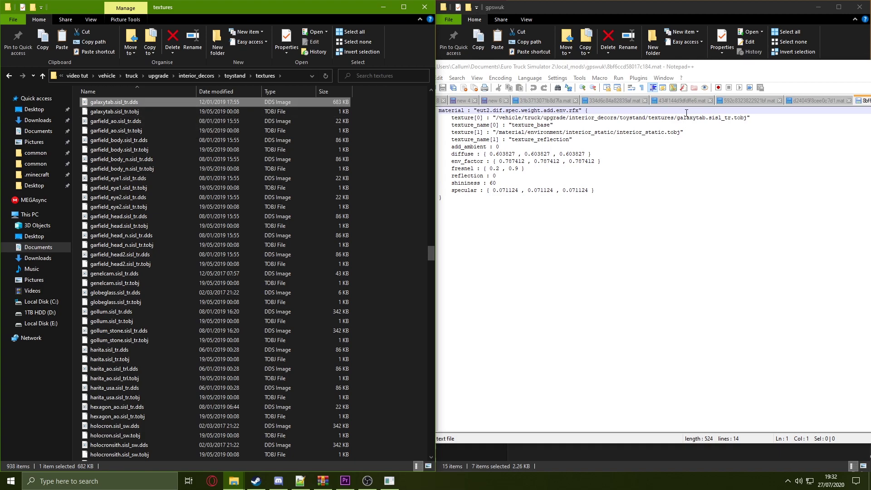
scroll(174, 122, "up", 1)
left_click(109, 140, "ctrl")
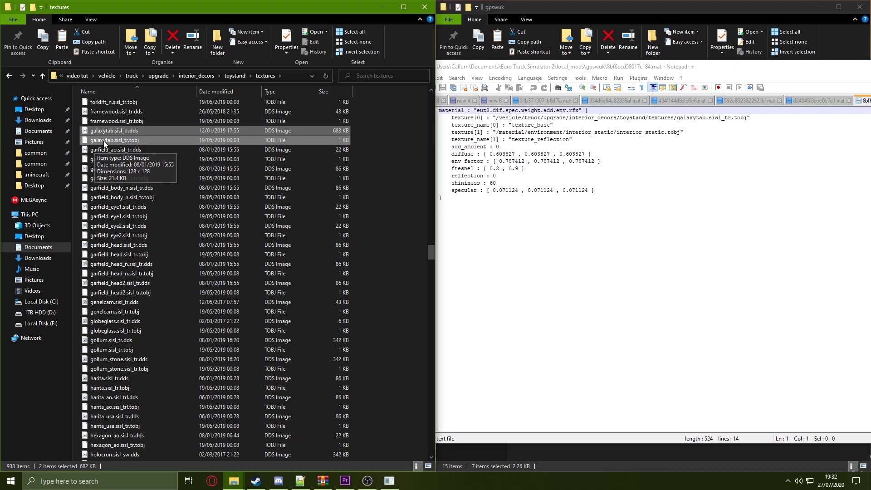
Step: Copy galaxytab.sisl_tr.dds and galaxytab.sisl_tr.tobj from the textures folder into gpswuk
left_click(628, 145)
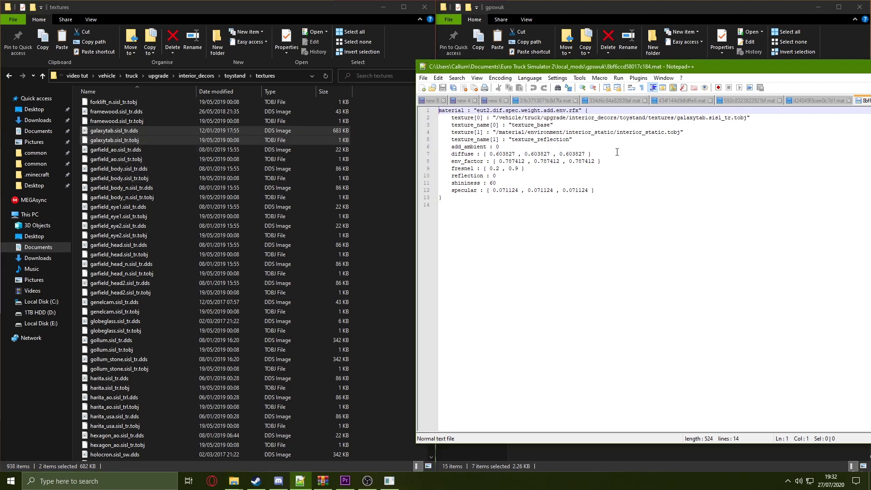
left_click_drag(624, 72, 244, 211)
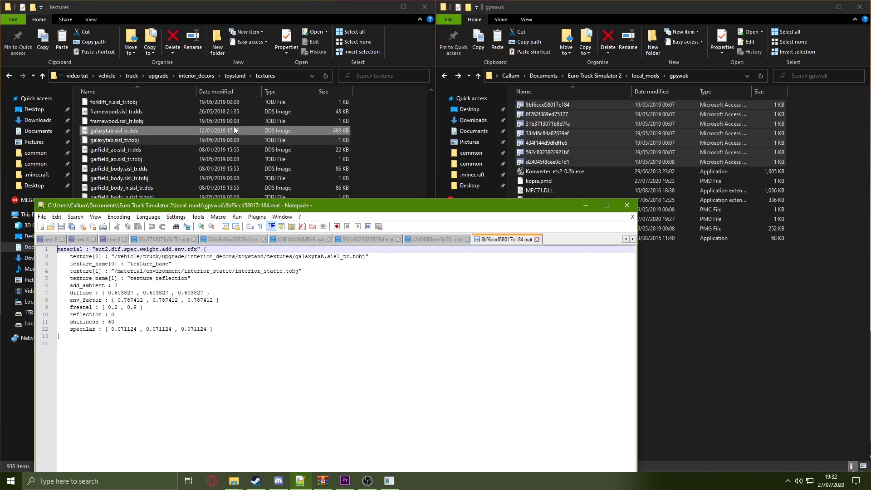
left_click(264, 132)
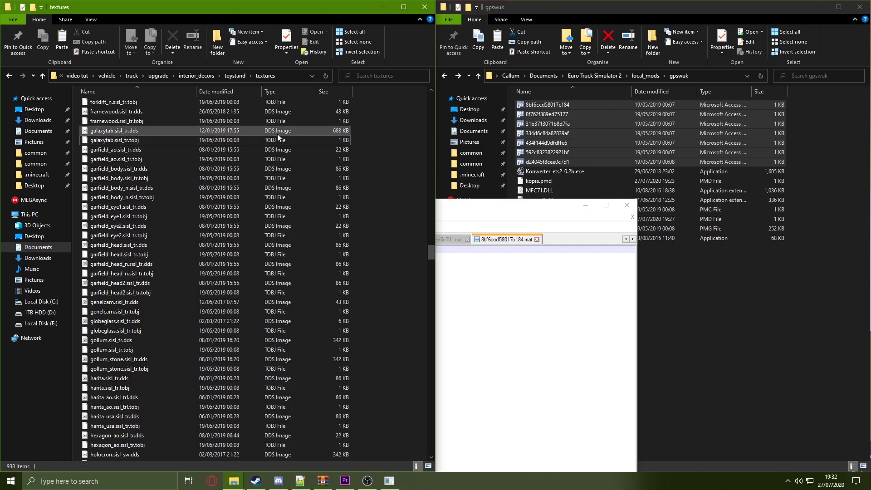
left_click(163, 131)
left_click(144, 140, "ctrl")
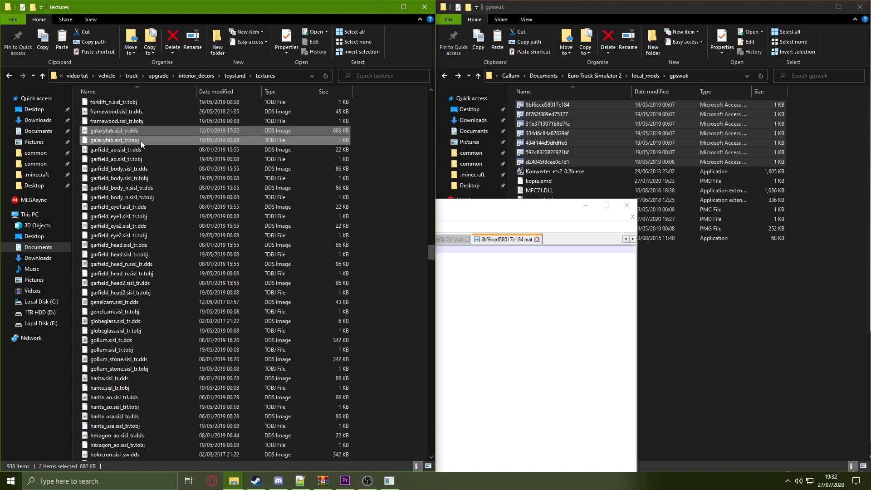
key("ctrl+c")
left_click(614, 266)
right_click(613, 266)
left_click(646, 330)
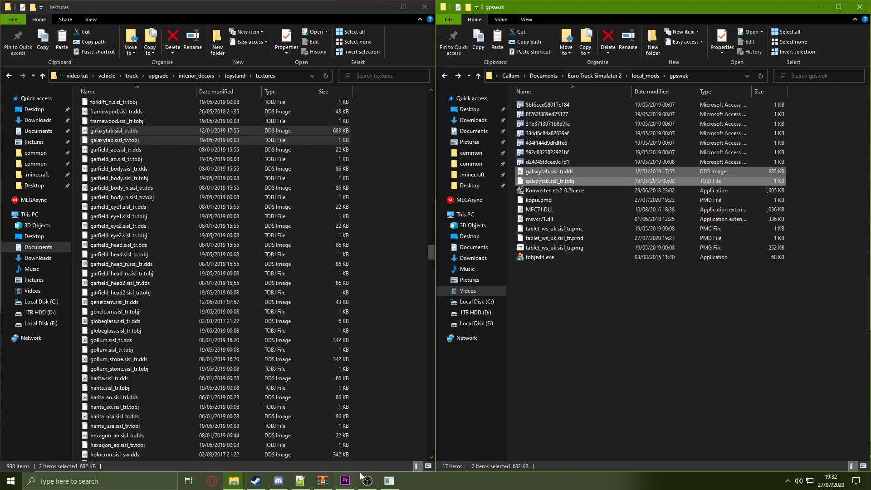
Step: Change the texture[0] path in 8bf6ccd58017c184.mat to /home/local_mods/gpswuk/galaxytab.sisl_tr.tobj
left_click(390, 481)
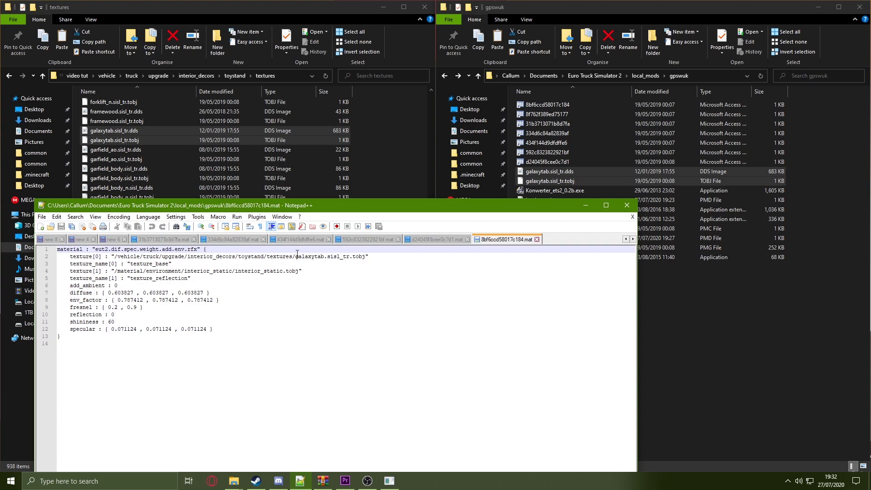
left_click_drag(290, 239, 109, 239)
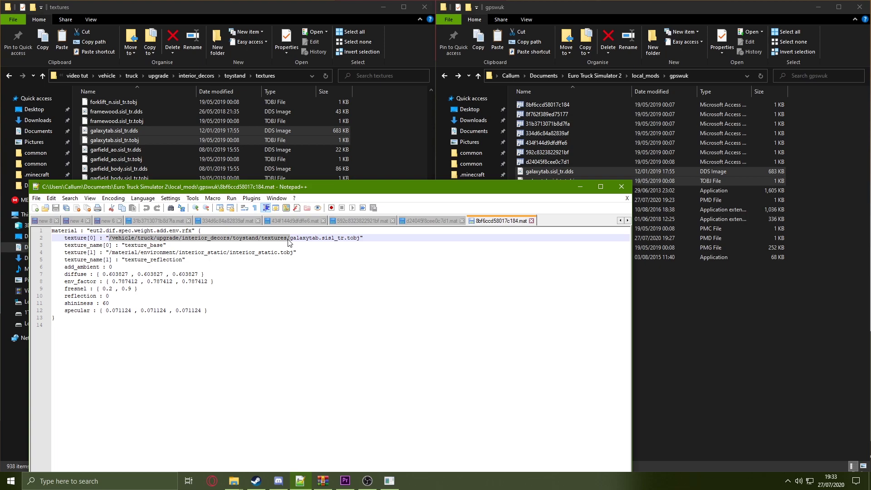
key("BackSpace")
type("home/")
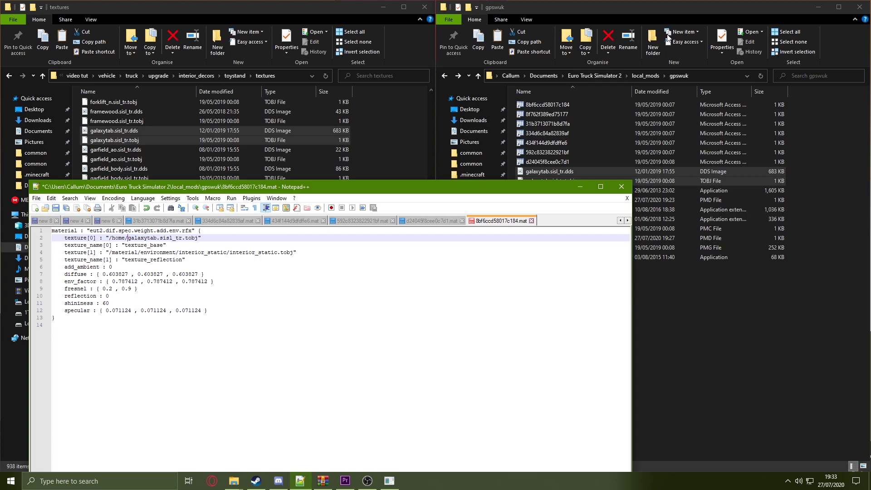
type("local-")
key("BackSpace")
type("_mods")
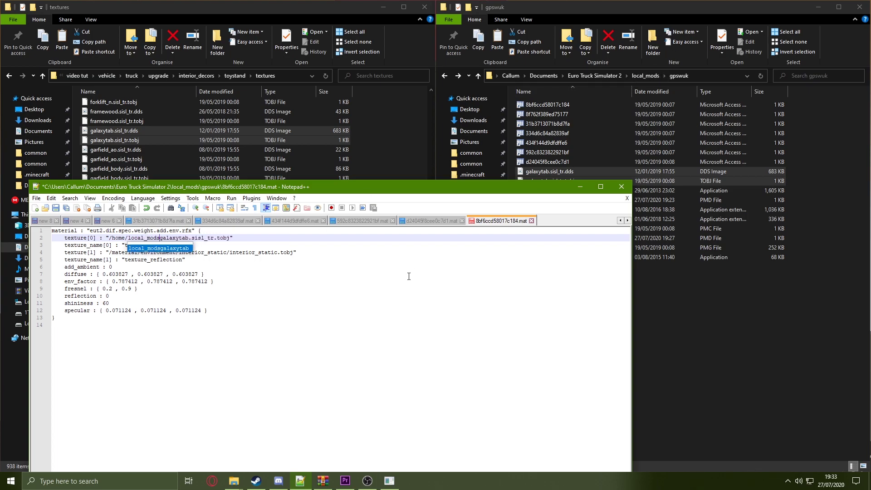
type("/")
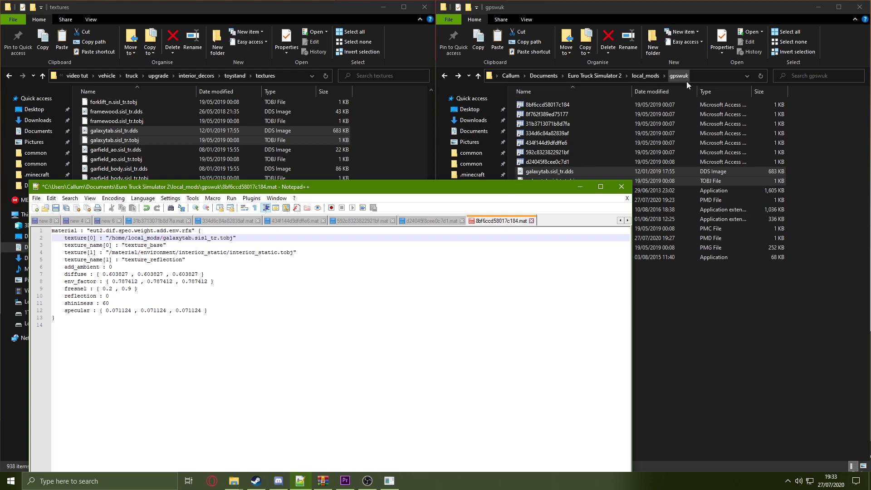
type("gpsw")
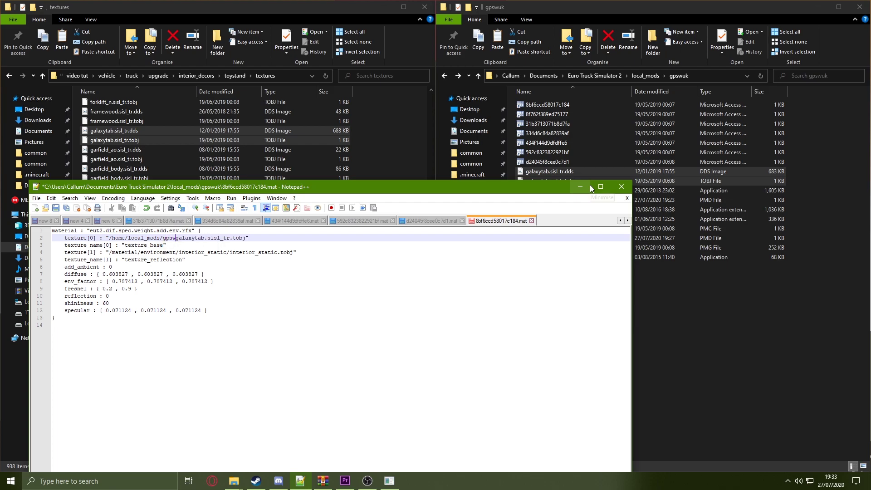
type("uk/")
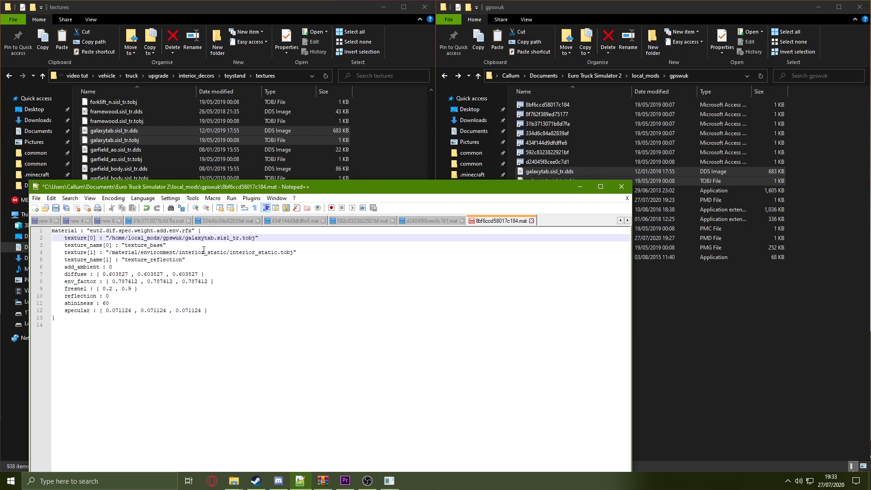
Step: Check the texture[1] interior_static path in 8bf6ccd58017c184.mat against the video tut material folder
left_click_drag(229, 190, 615, 74)
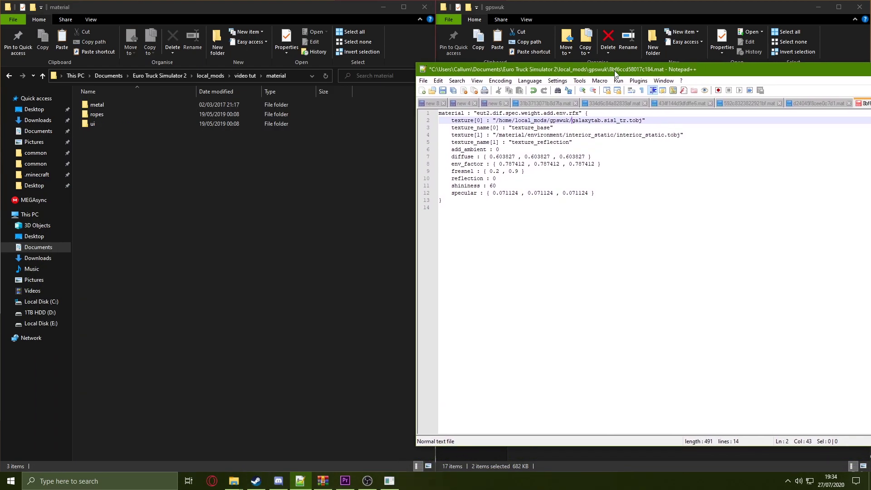
left_click_drag(498, 136, 682, 134)
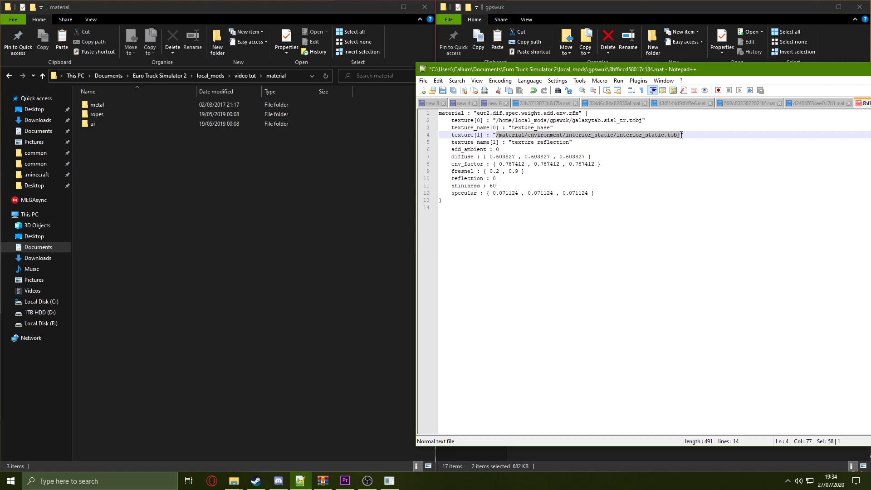
left_click(729, 218)
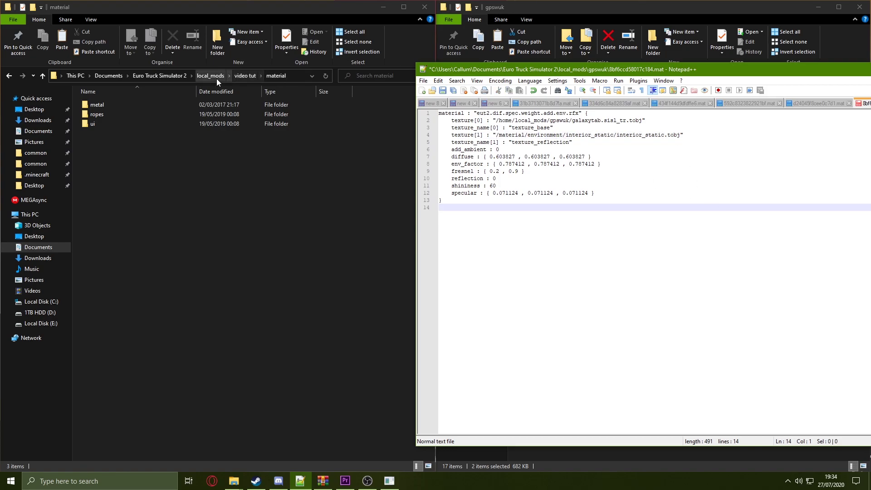
left_click(245, 75)
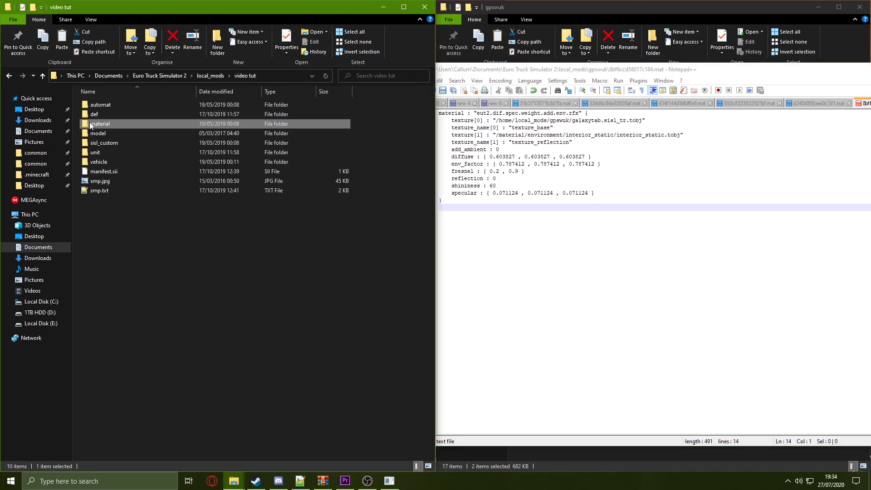
double_click(113, 121)
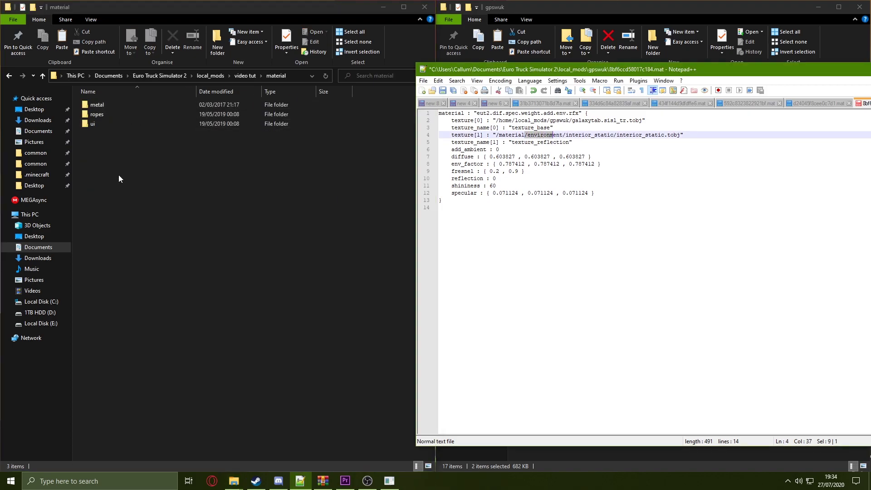
left_click_drag(682, 135, 433, 135)
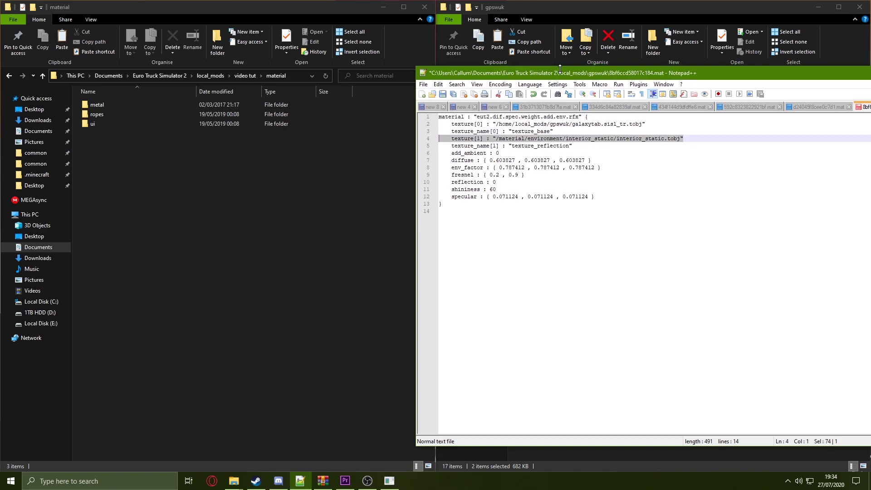
Step: Save 8bf6ccd58017c184.mat with its texture[1] path left as it is, and close the file
left_click_drag(567, 74, 325, 86)
left_click(598, 225)
key("ctrl+s")
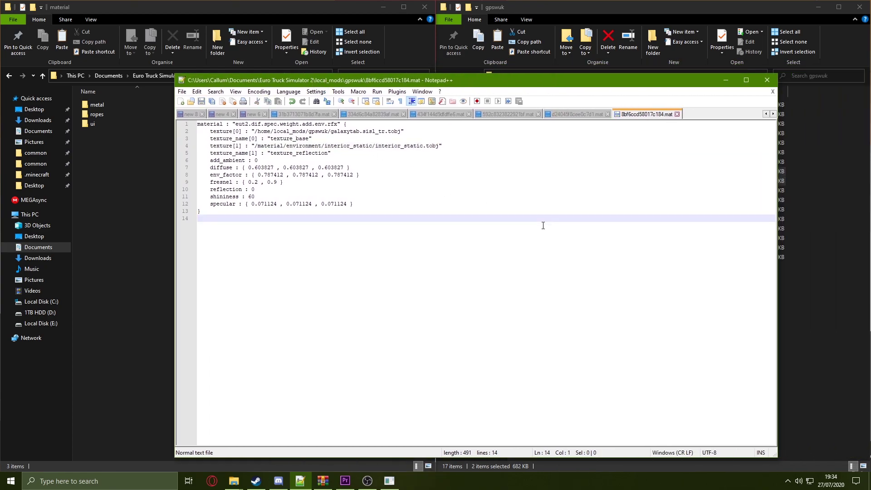
left_click(677, 115)
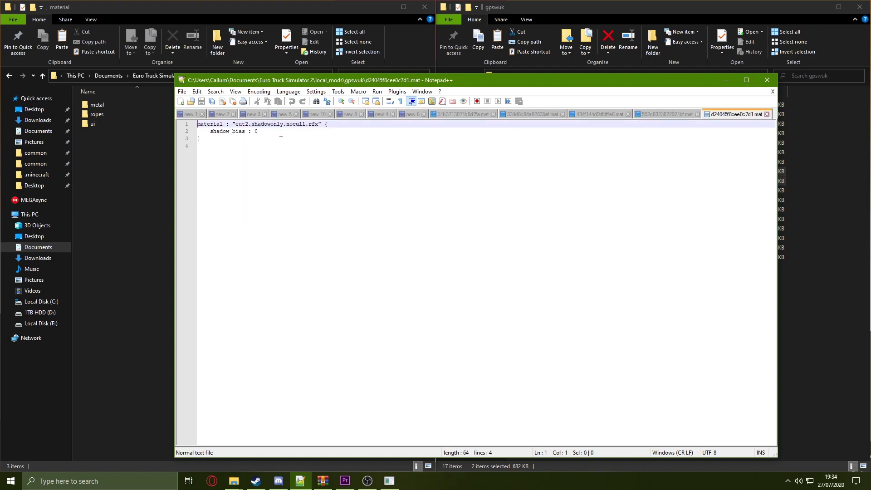
Step: Review the contents of d24045f8cee0c7d1.mat for texture paths and close the file without editing it
left_click_drag(522, 208, 187, 119)
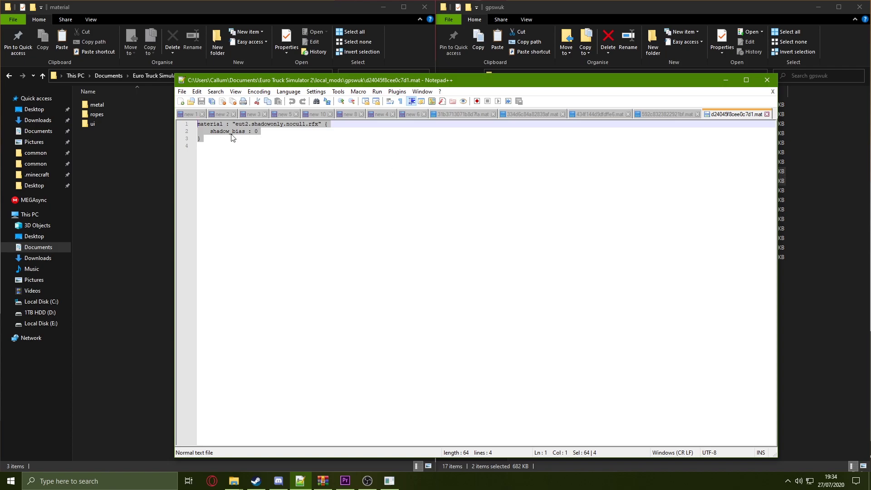
left_click(427, 194)
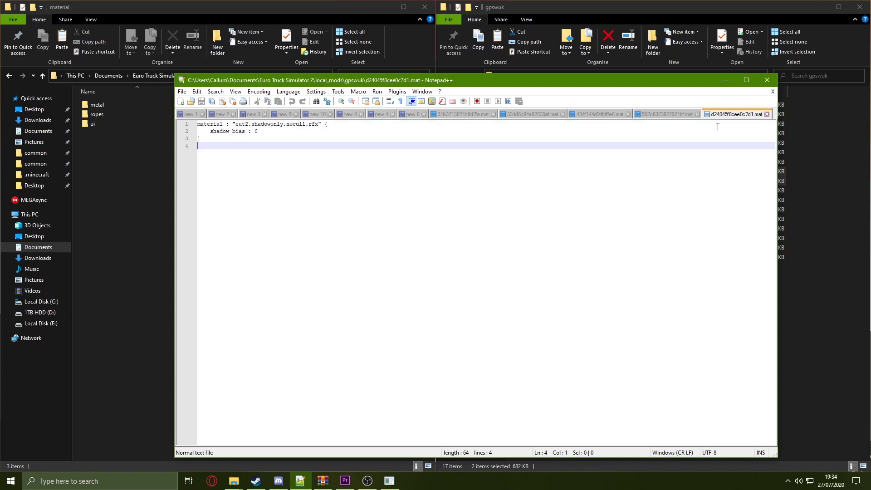
left_click(767, 114)
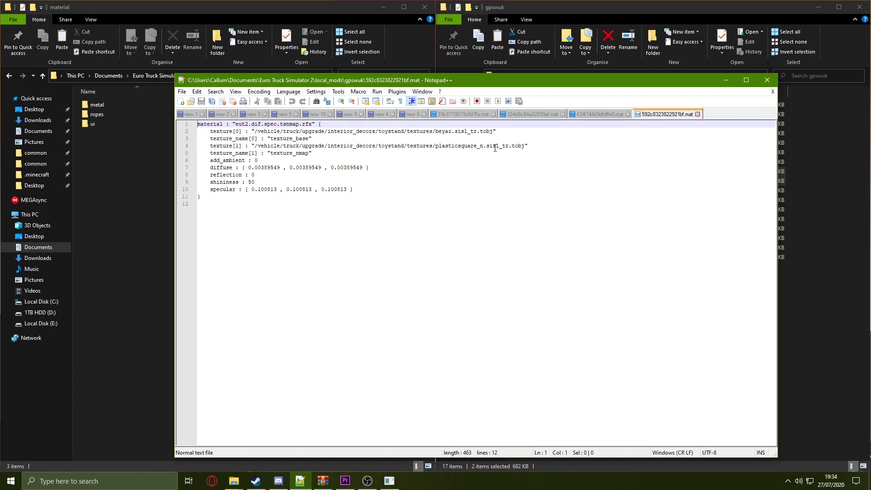
left_click_drag(494, 132, 257, 133)
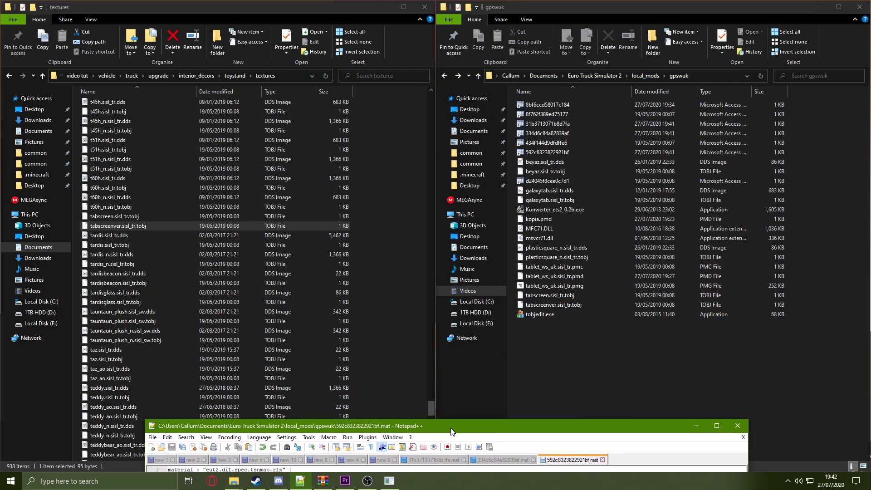
left_click_drag(455, 429, 436, 117)
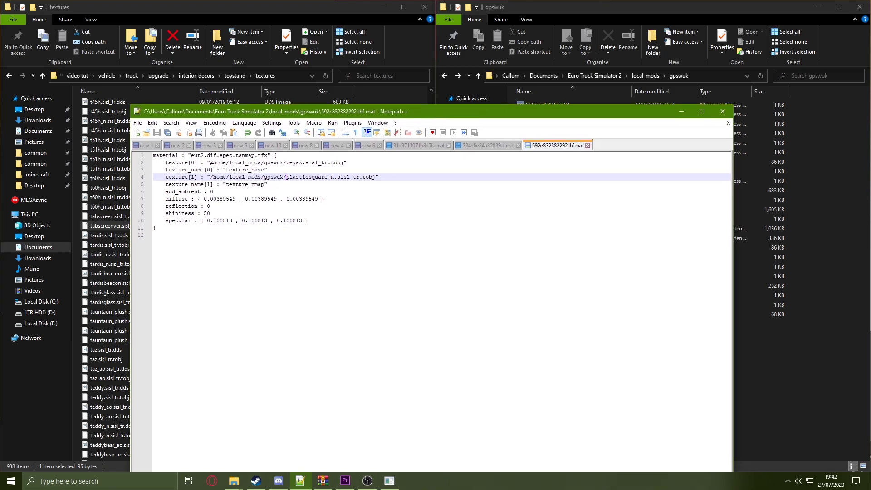
left_click_drag(210, 162, 295, 162)
left_click(492, 143)
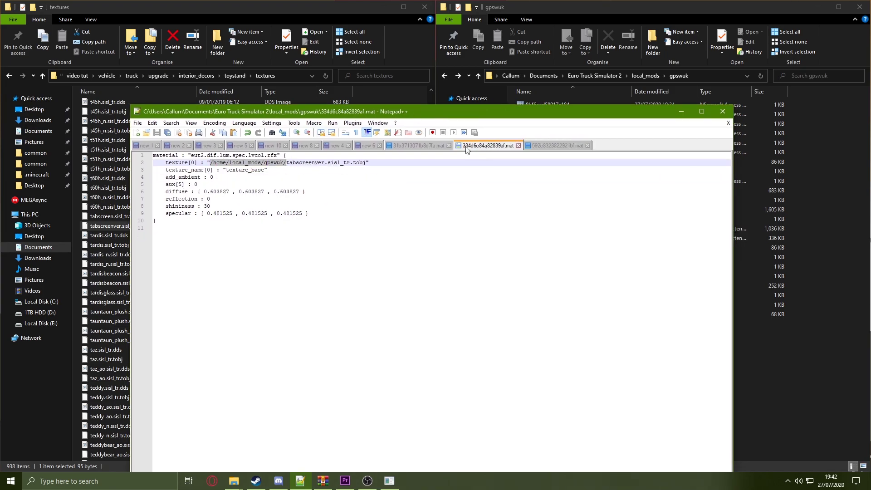
left_click(407, 147)
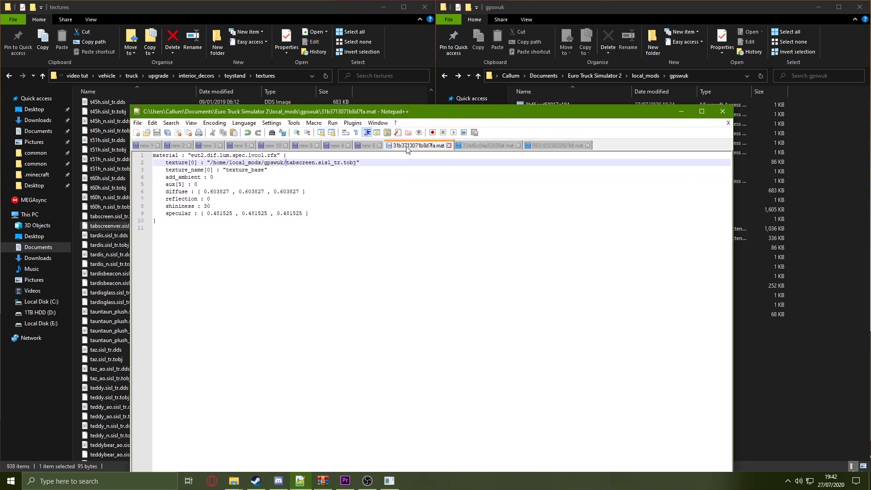
left_click(681, 111)
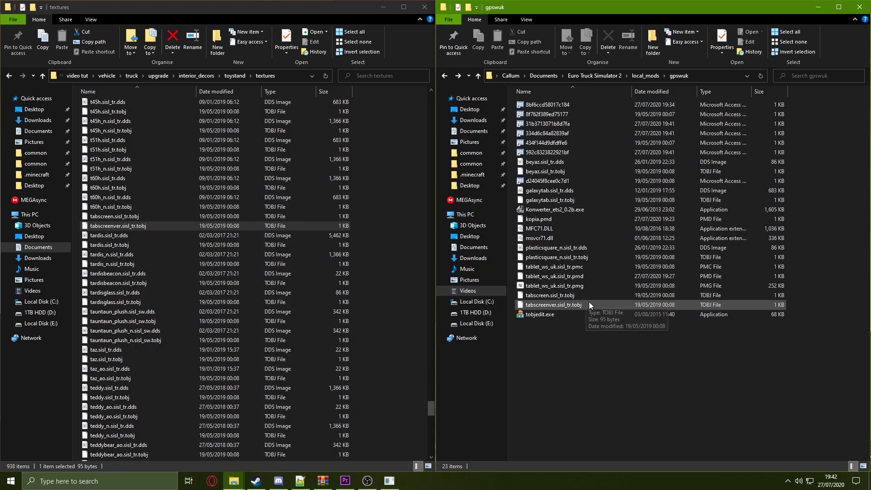
Step: Load tabscreenver.sisl_tr.tobj from gpswuk into tobjEdit and examine the texture path it holds
left_click(187, 225)
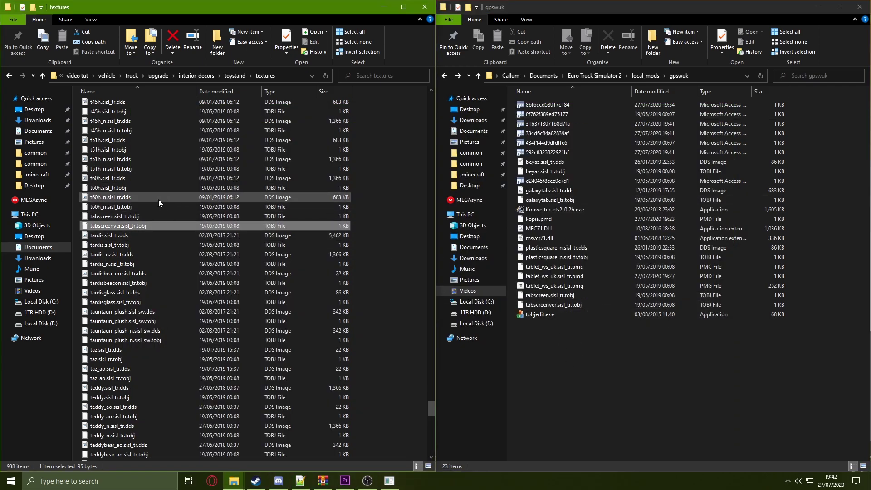
left_click_drag(372, 226, 284, 219)
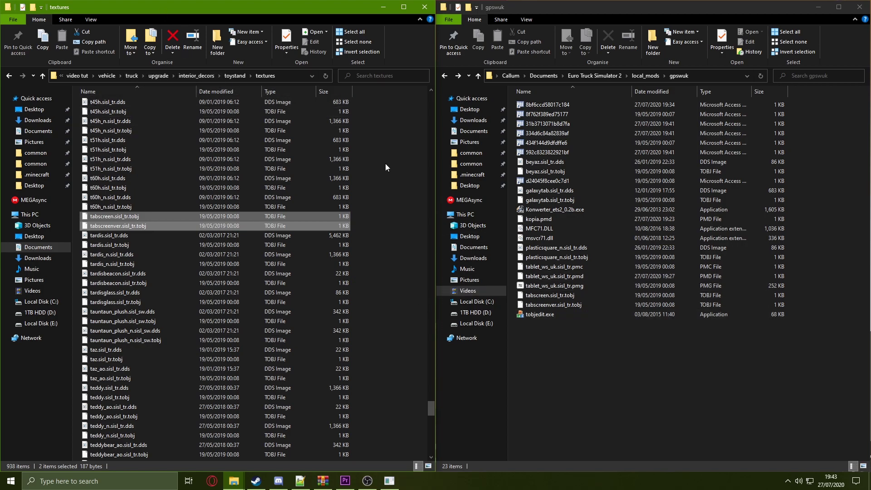
double_click(541, 317)
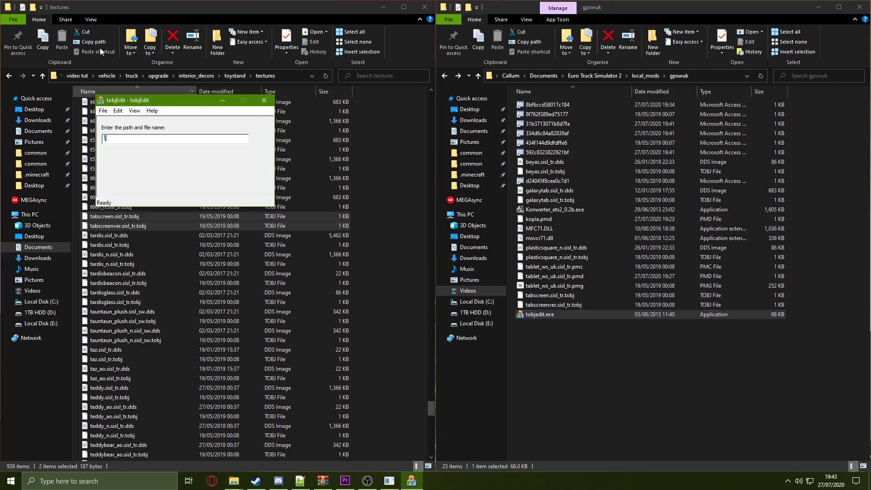
left_click_drag(533, 307, 152, 133)
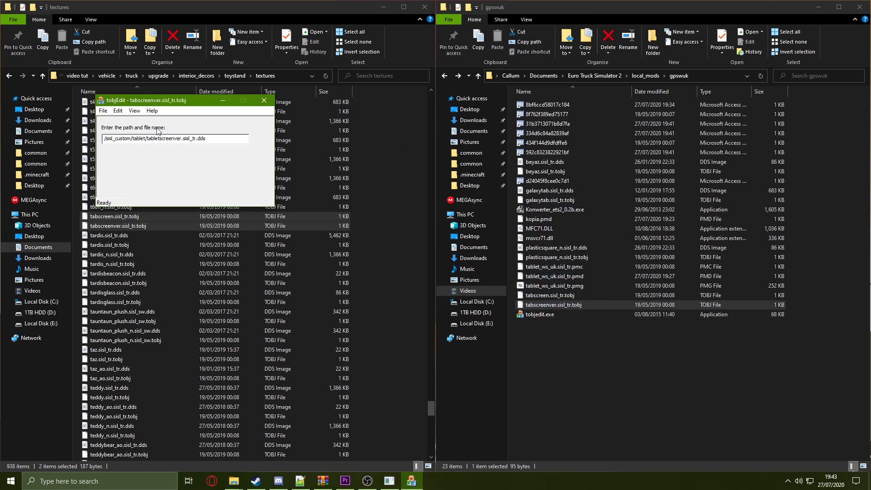
left_click_drag(168, 103, 487, 188)
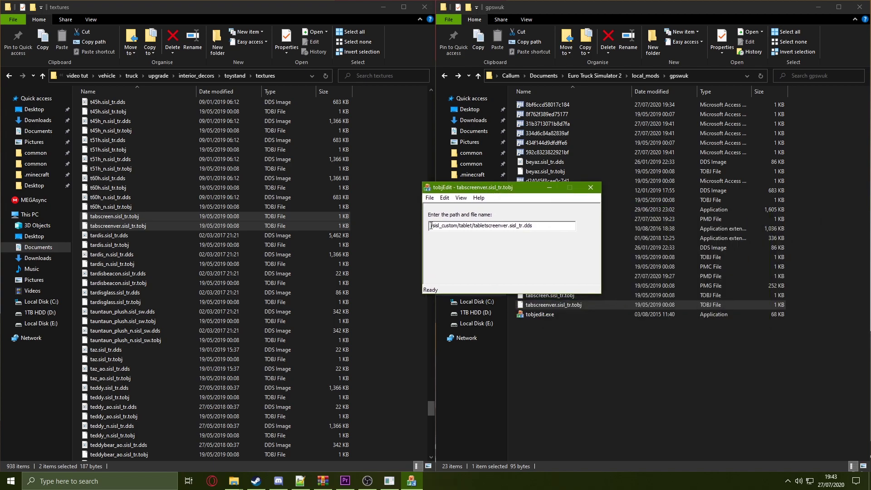
left_click_drag(430, 226, 541, 226)
left_click(548, 226)
Step: Copy tabletscreen.sisl_tr.dds and tabletscreenver.sisl_tr.dds from video tut/sisl_custom/tablet into gpswuk
left_click(111, 76)
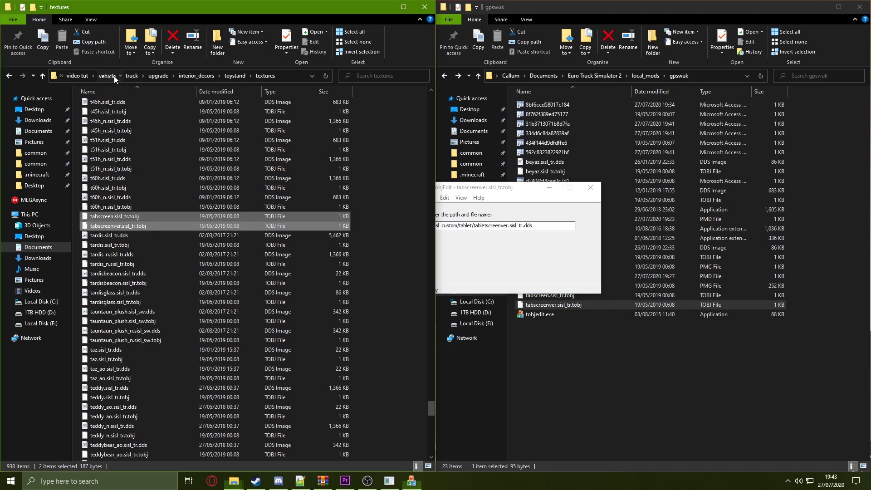
left_click(485, 188)
left_click(205, 78)
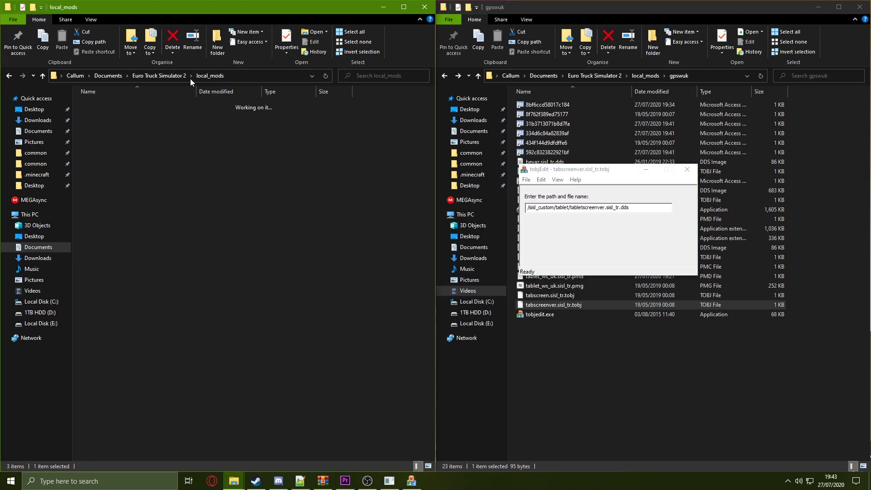
double_click(110, 219)
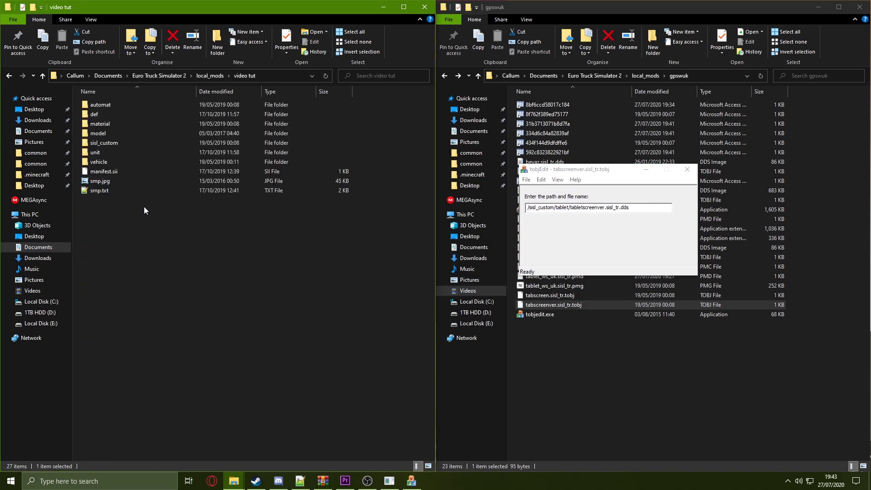
double_click(109, 144)
left_click(123, 114)
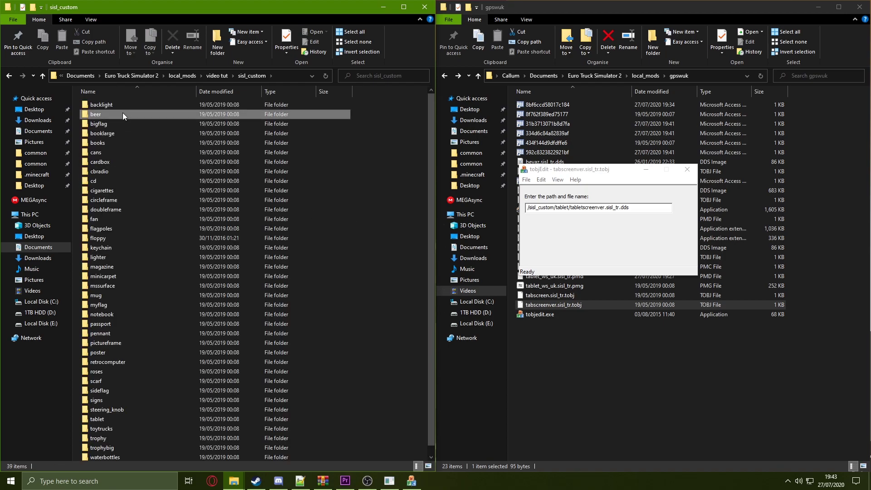
type("tablet")
key("Return")
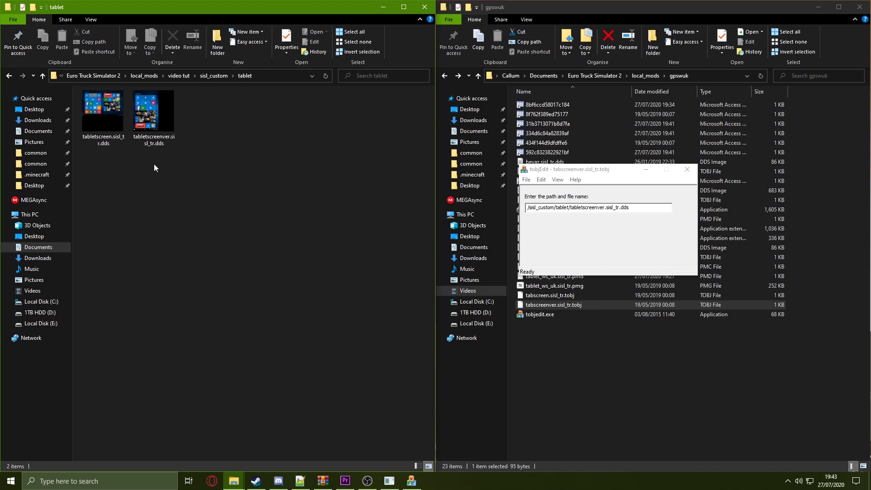
left_click_drag(166, 161, 112, 127)
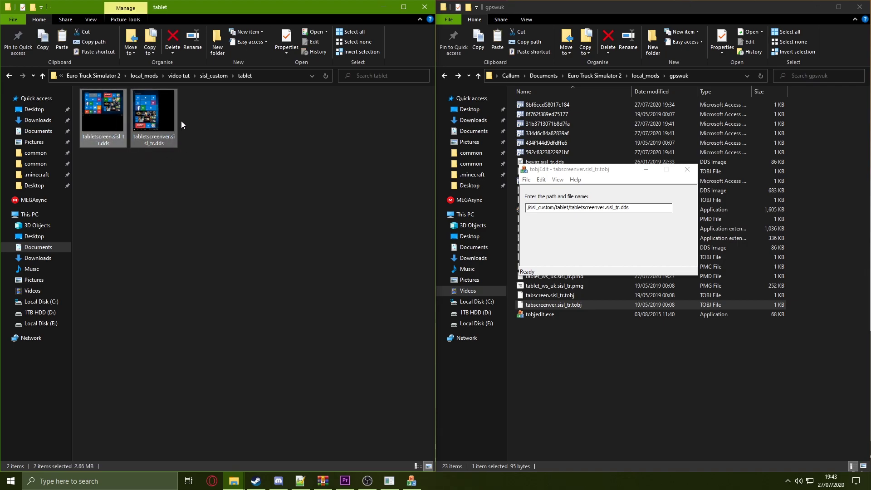
left_click(684, 392)
key("ctrl+v")
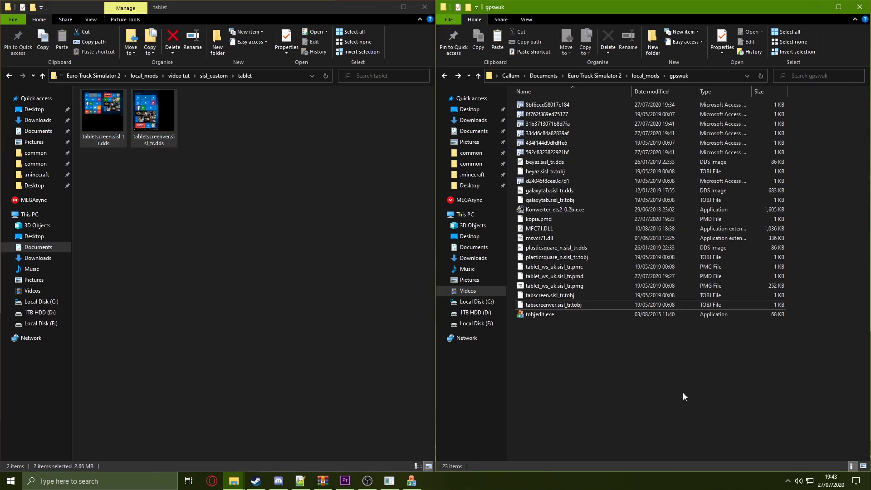
Step: Set the path in tabscreenver.sisl_tr.tobj to /home/local_mods/gpswuk/tabletscreenver.sisl_tr.dds and save the file
left_click(411, 482)
left_click_drag(537, 169, 273, 155)
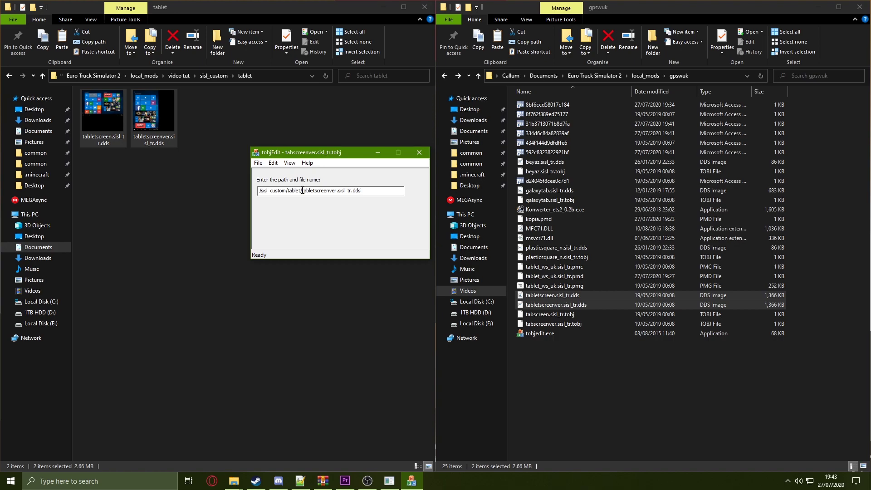
left_click_drag(303, 190, 168, 214)
type("/home/local_mods/gpswu")
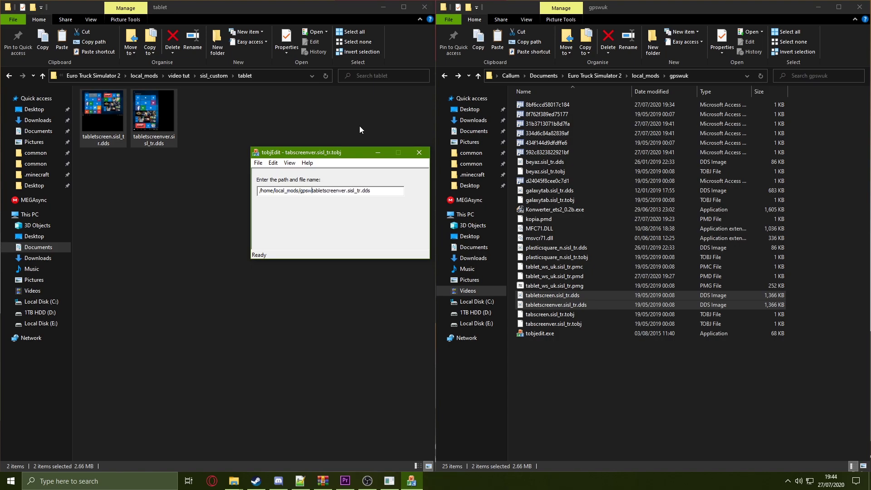
type("k/")
key("Return")
left_click(625, 372)
left_click(255, 165)
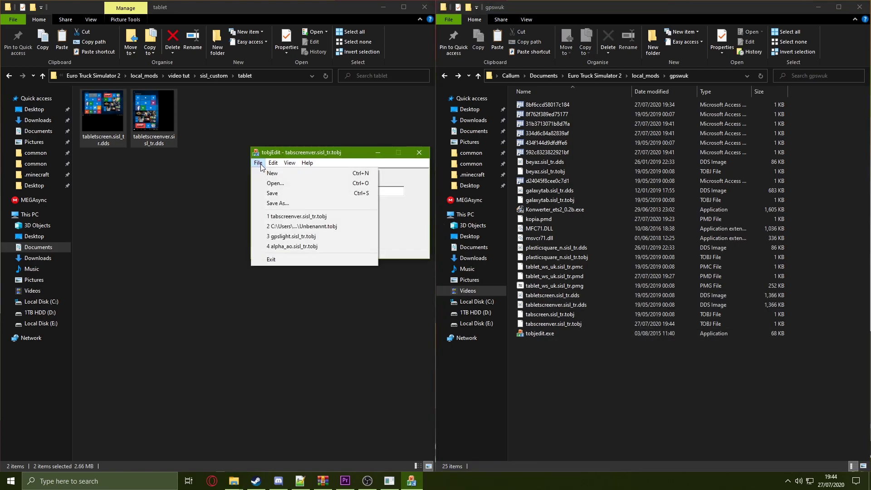
left_click(291, 194)
Step: Load tabscreen.sisl_tr.tobj into tobjEdit, set its path to /home/local_mods/gpswuk/tabletscreen.sisl_tr.dds and save it
left_click_drag(550, 314, 326, 220)
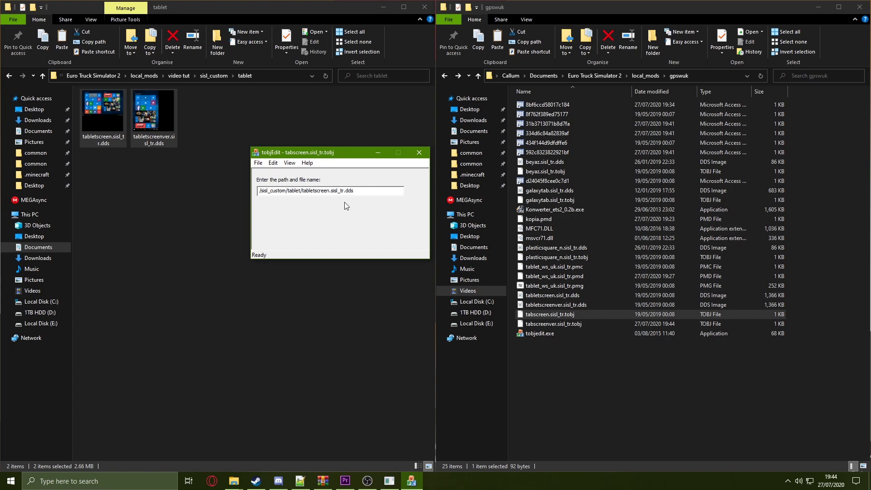
left_click_drag(304, 191, 187, 191)
key("BackSpace")
type("/home/local_mods/gpswuk/")
left_click(258, 163)
left_click(281, 195)
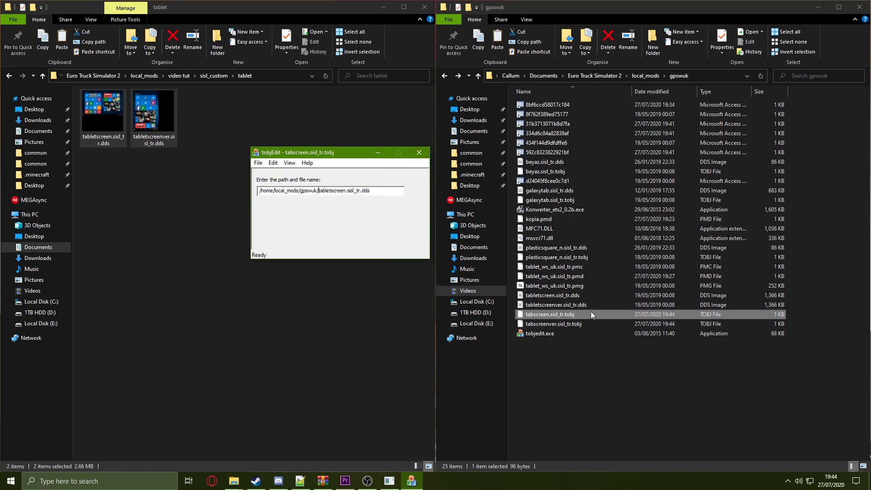
left_click(566, 374)
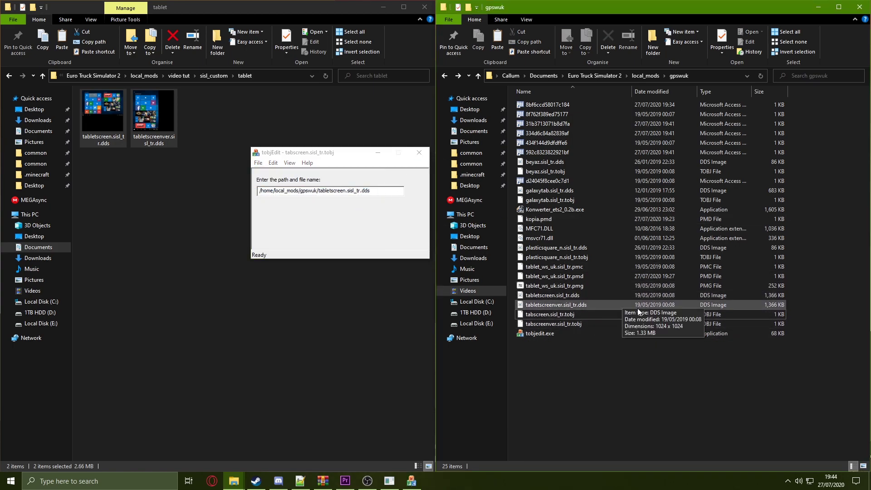
left_click(403, 191)
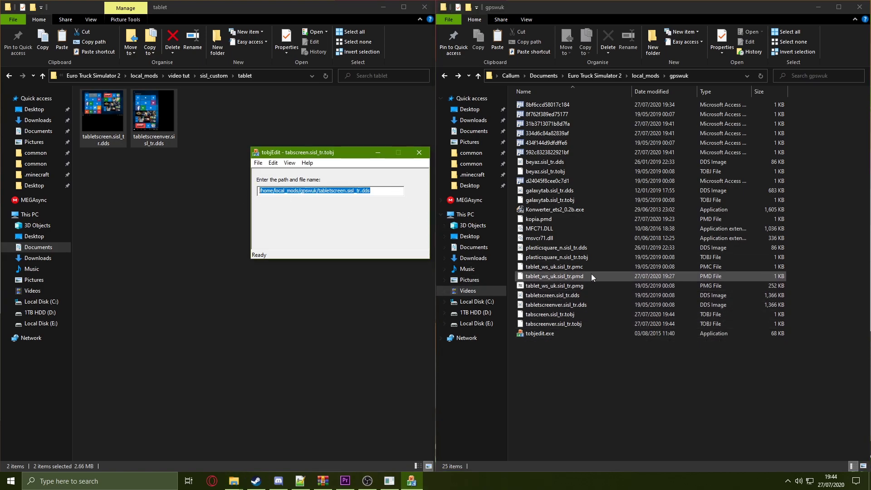
Step: Load plasticsquare_n.sisl_tr.tobj into tobjEdit, set its path to /home/local_mods/gpswuk/plasticsquare_n.sisl_tr.dds and save the file
left_click_drag(535, 258, 376, 195)
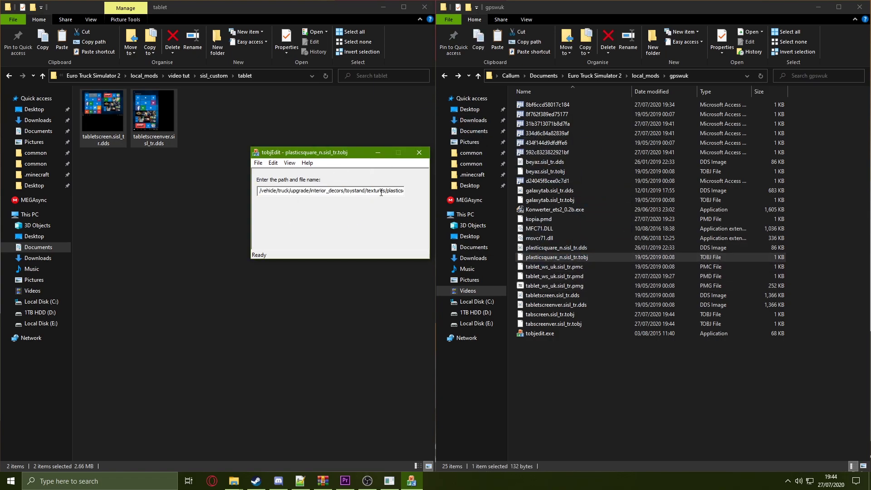
left_click(388, 191)
key("shift+Home")
key("BackSpace")
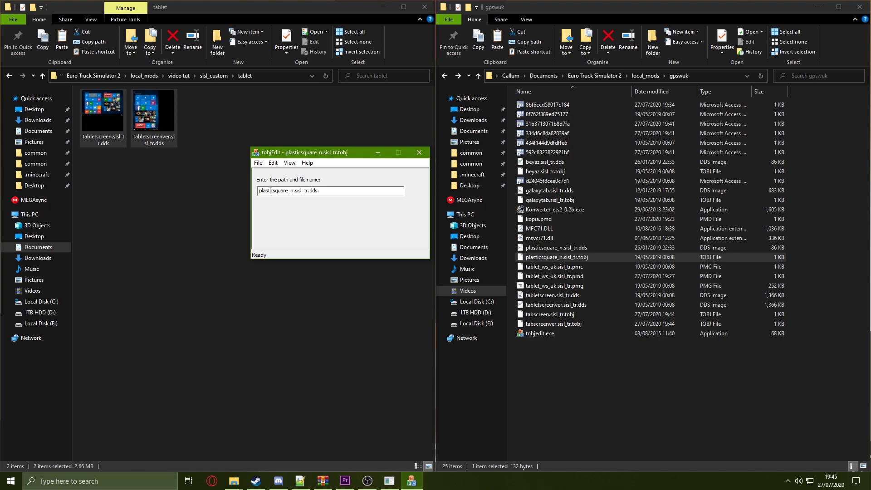
double_click(259, 191)
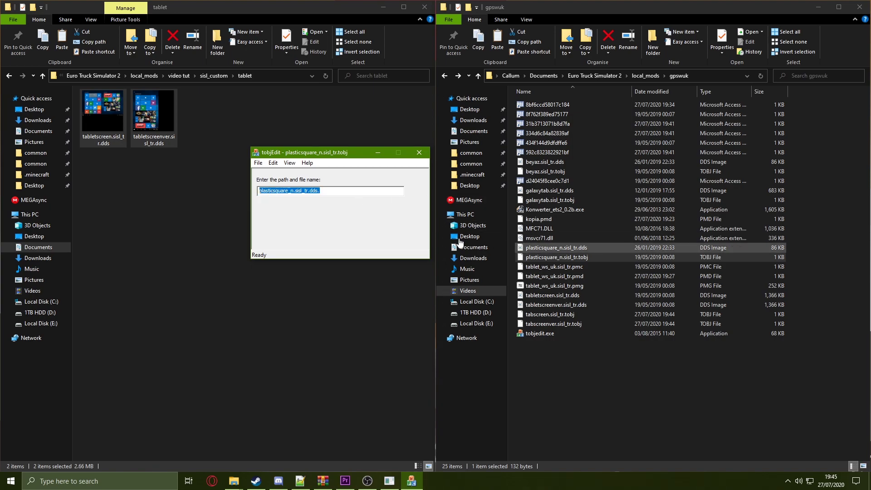
left_click(256, 191)
type("/home/")
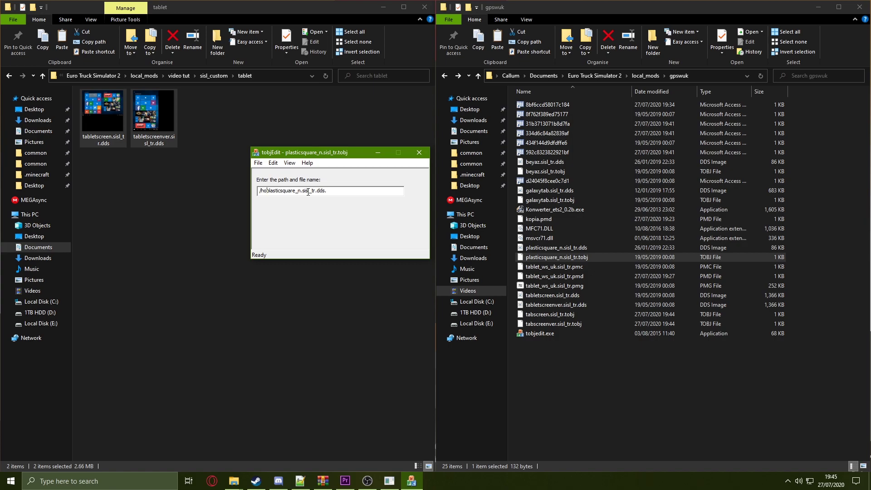
type("local_mods/gpstab/")
left_click(380, 191)
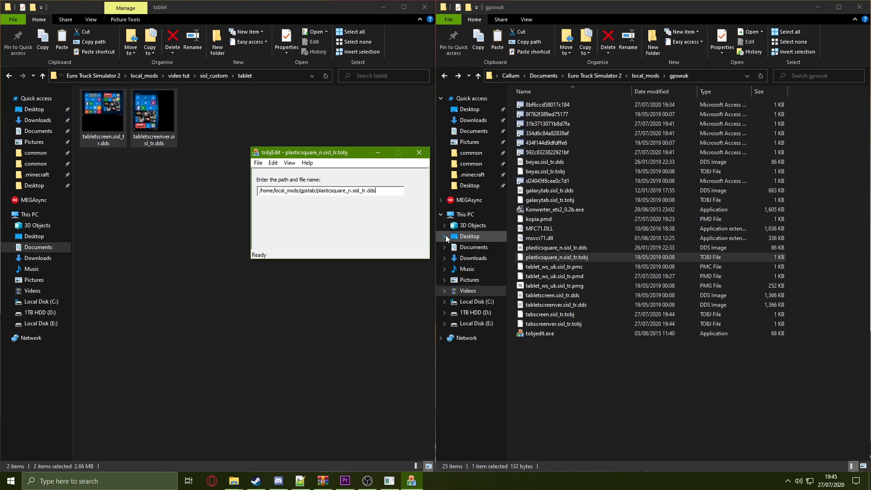
left_click(311, 191)
type("w")
key("ctrl+s")
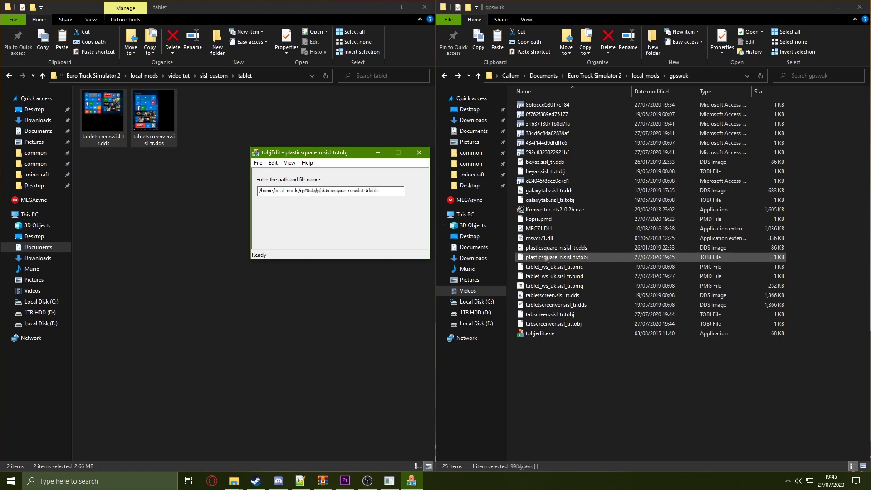
Step: Load galaxytab.sisl_tr.tobj from gpswuk into tobjEdit and select the texture path it holds
left_click_drag(632, 200, 333, 207)
double_click(392, 191)
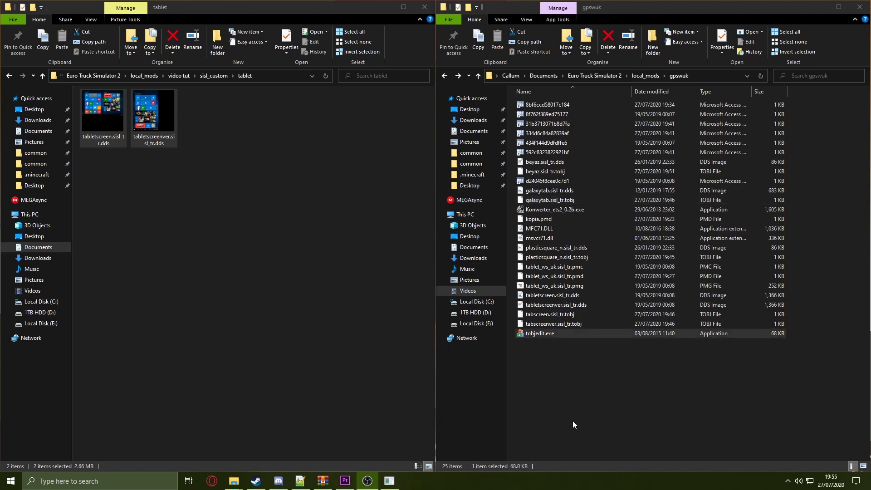
Step: Switch to Notepad++ and examine the mail_ctrl block and the original accessory_hookup_int_data block of the UK tablet GPS
left_click_drag(790, 411, 641, 132)
left_click(697, 406)
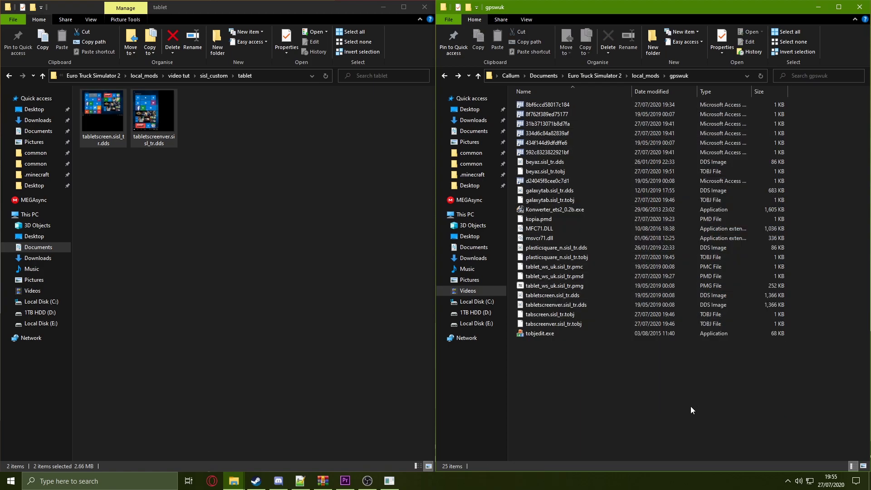
left_click(300, 481)
left_click_drag(398, 372, 131, 239)
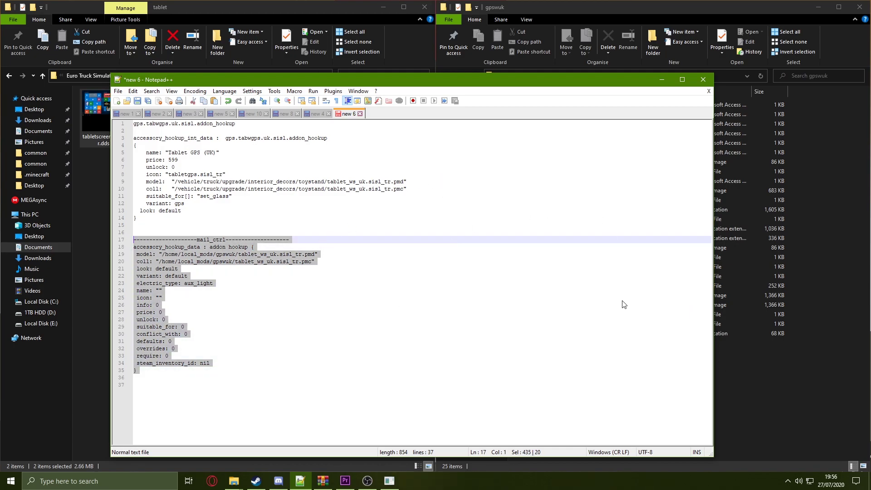
left_click(203, 219)
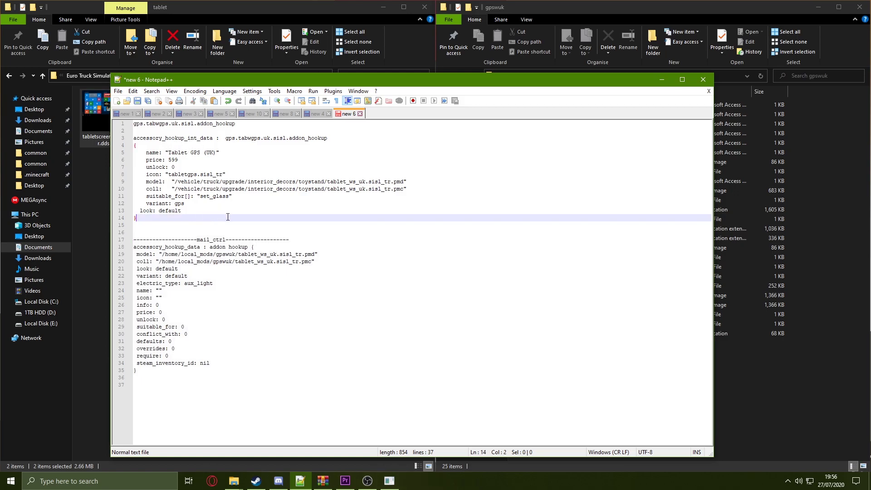
left_click_drag(236, 222, 136, 138)
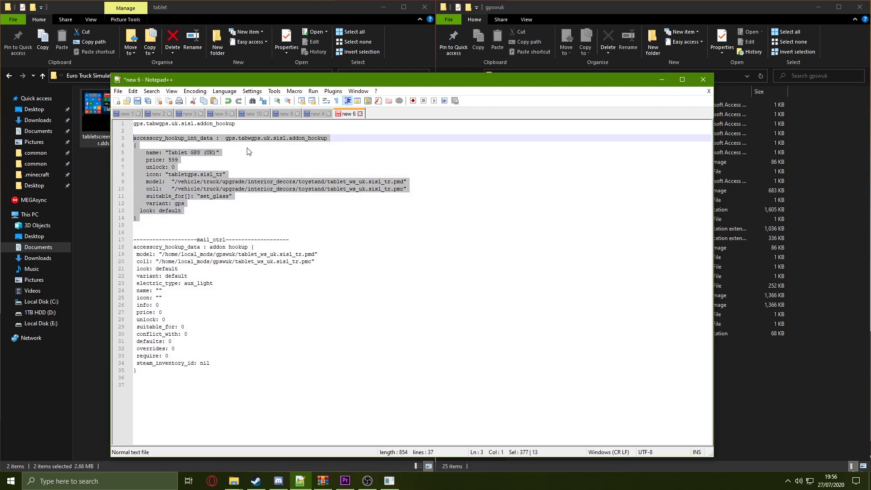
left_click(307, 161)
Step: Replace the placeholder addon hookup in the mail_ctrl block with gps.tabwgps.uk.sisl.addon_hookup, copied from the accessory_hookup_int_data line
left_click_drag(226, 138, 372, 138)
key("ctrl+c")
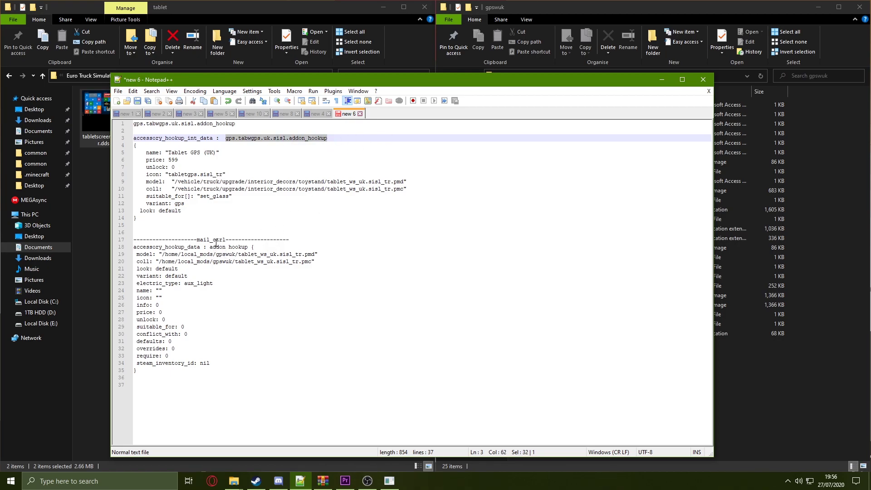
left_click_drag(211, 247, 250, 248)
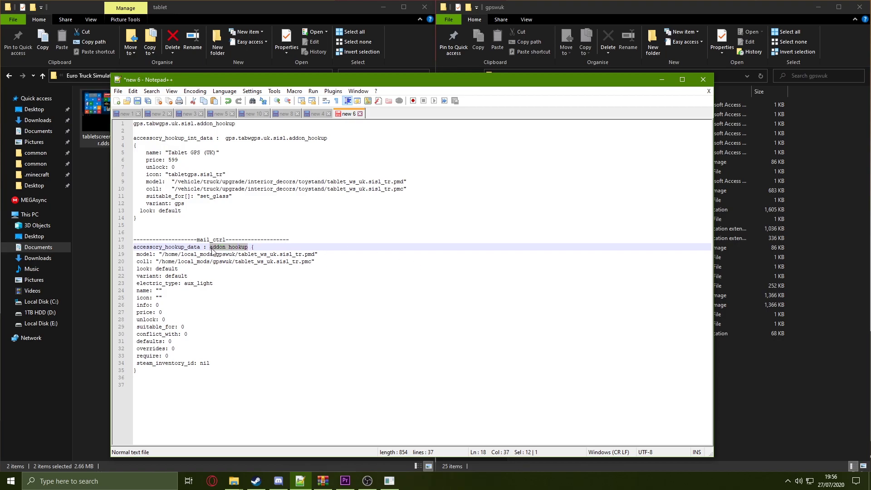
key("ctrl+v")
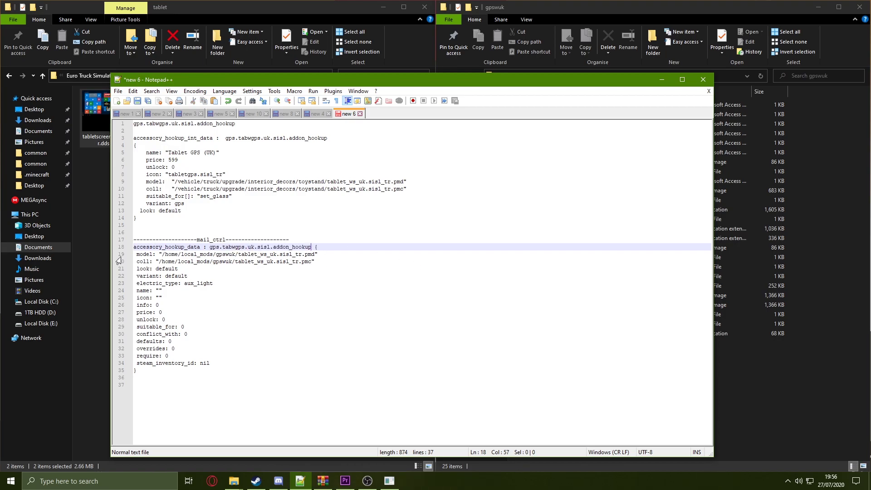
left_click(135, 248)
left_click_drag(134, 248, 370, 249)
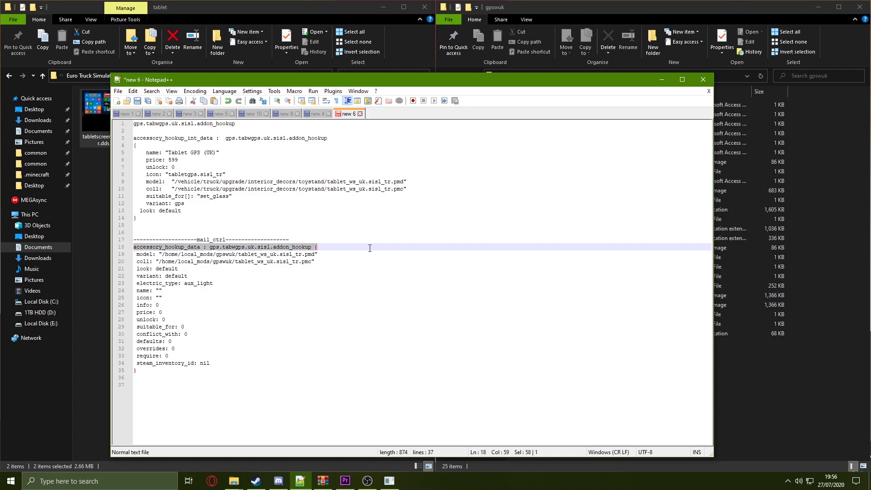
left_click(290, 298)
Step: Compare the mail_ctrl block's model and coll paths with the gpswuk folder location, its files and the original model entry
left_click_drag(136, 261, 182, 255)
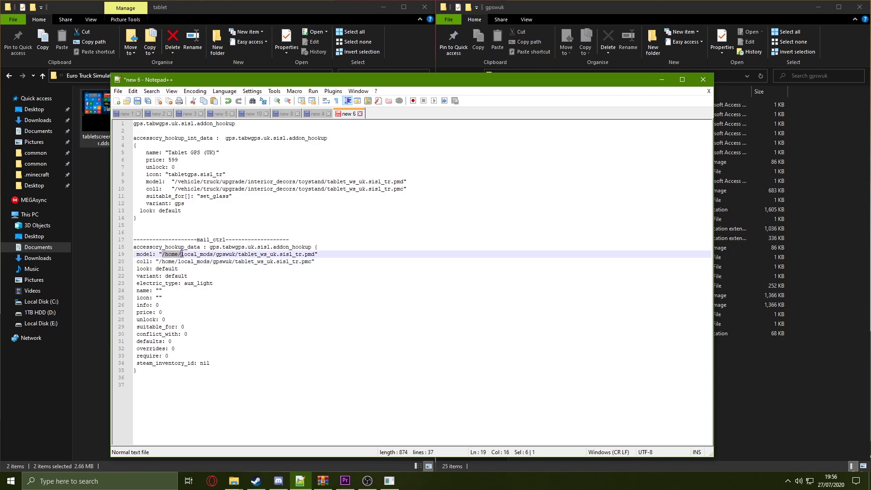
left_click_drag(556, 75, 552, 111)
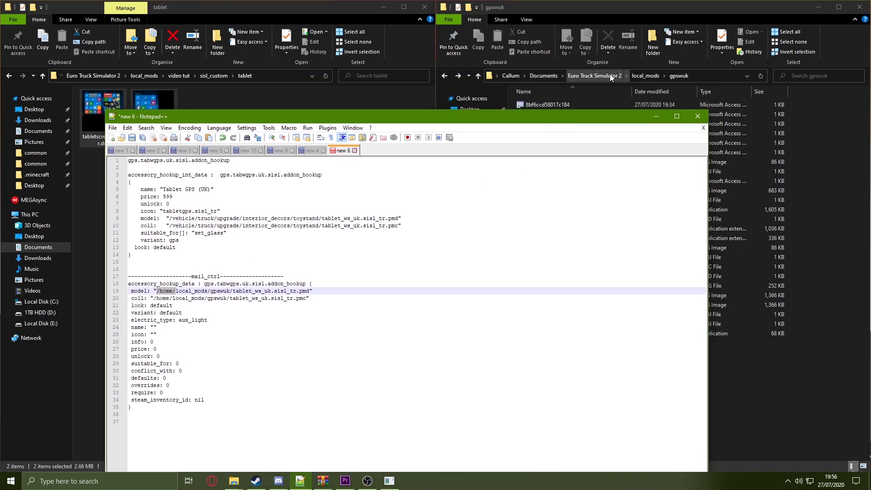
left_click_drag(176, 291, 210, 291)
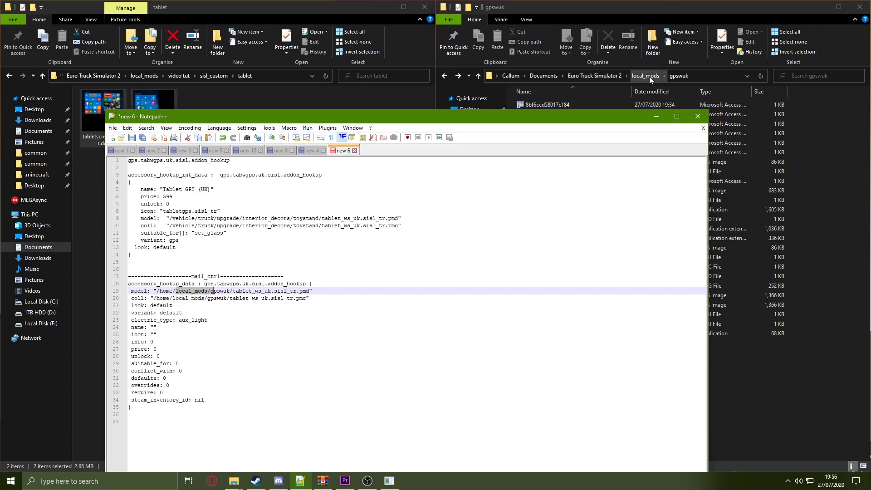
left_click(217, 291)
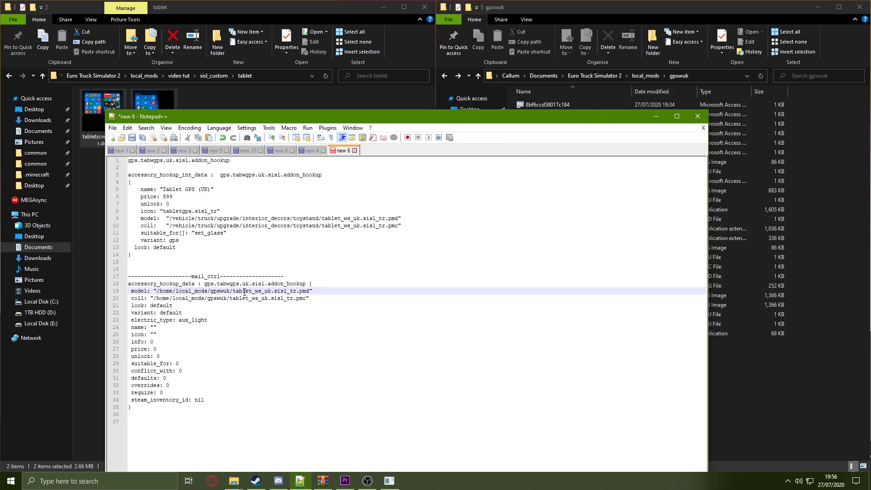
left_click_drag(233, 291, 311, 291)
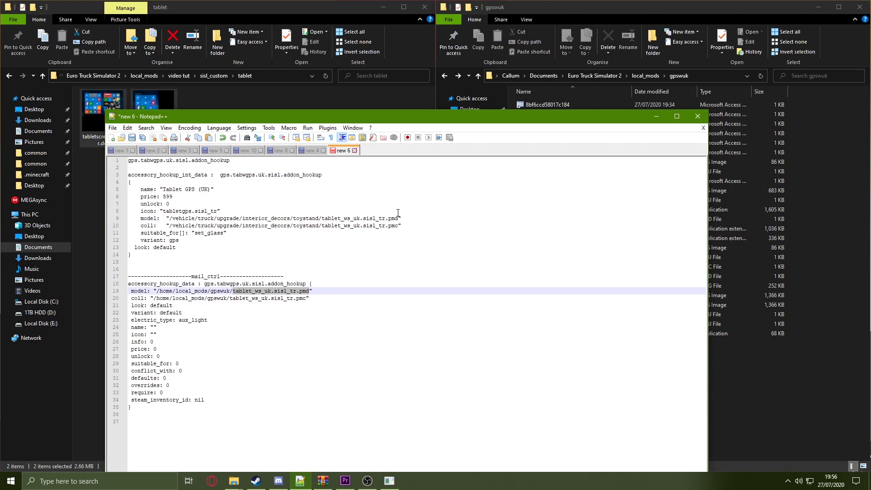
left_click_drag(399, 218, 324, 218)
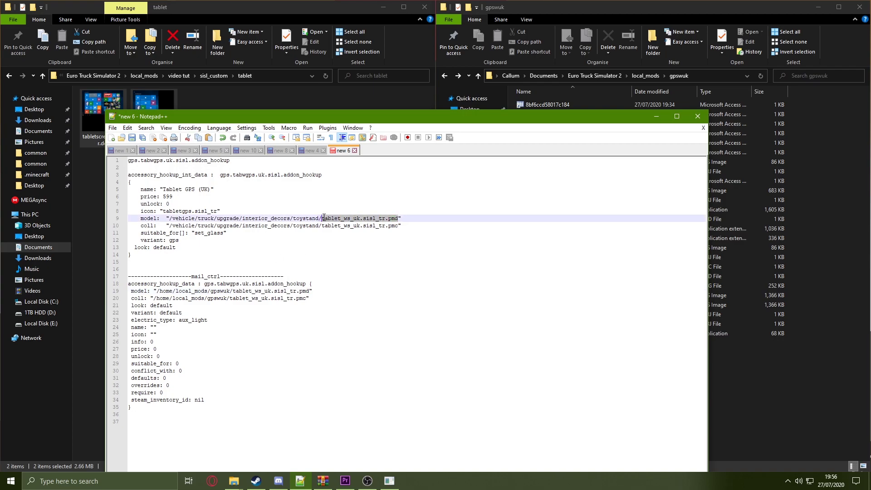
left_click(786, 334)
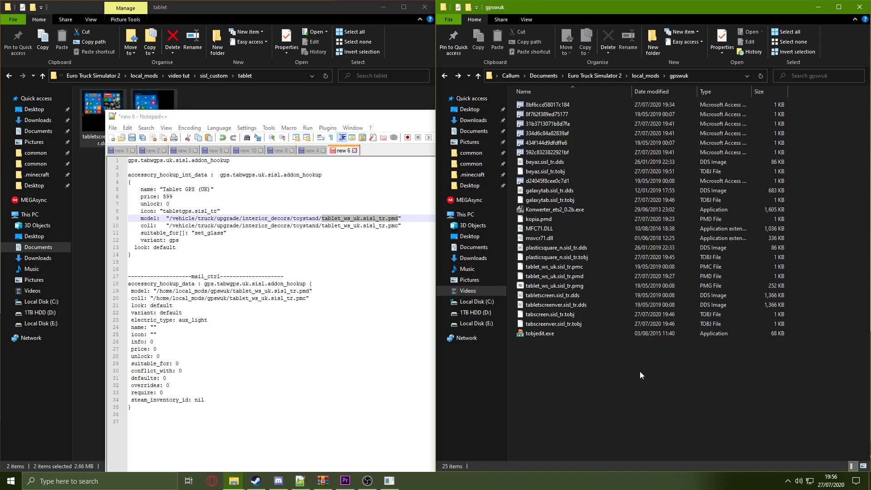
left_click(307, 298)
mouse_move(151, 298)
left_mouse_down()
mouse_move(307, 299)
mouse_move(155, 300)
left_mouse_up()
left_click(300, 304)
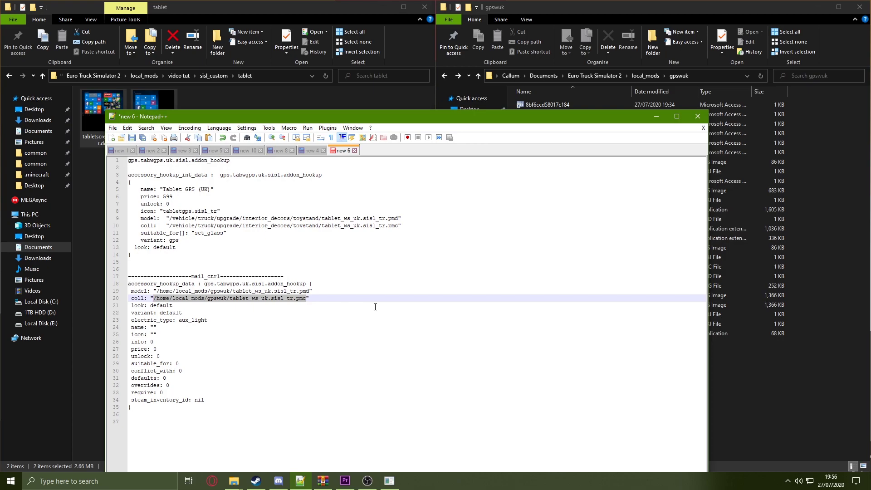
Step: Set the variant in the mail_ctrl block to gps, matching the original accessory definition
left_click(188, 241)
left_click_drag(182, 240, 139, 241)
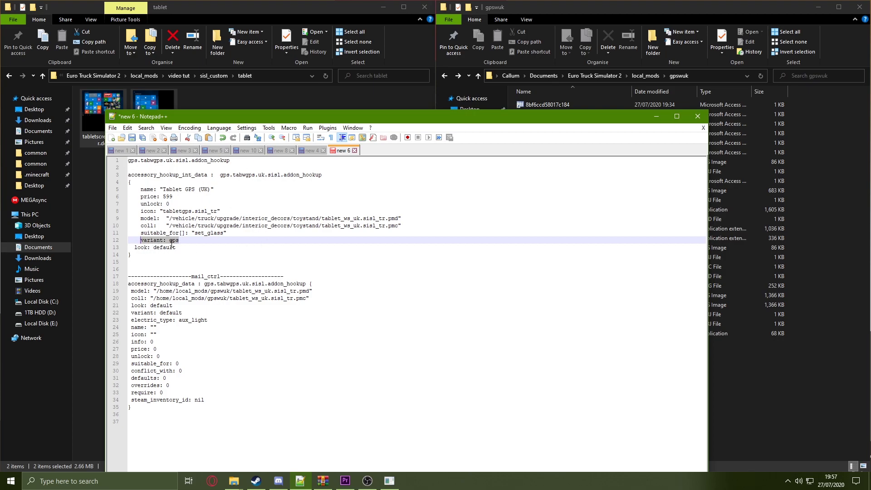
double_click(171, 313)
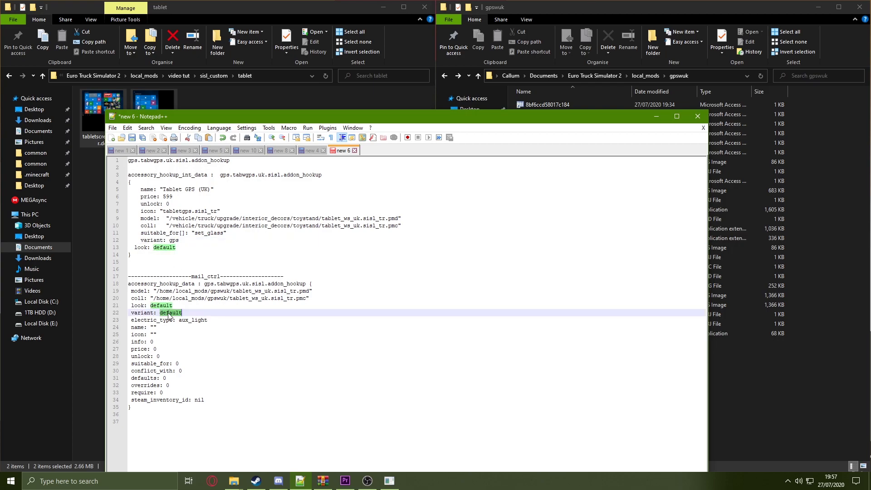
double_click(174, 240)
double_click(171, 313)
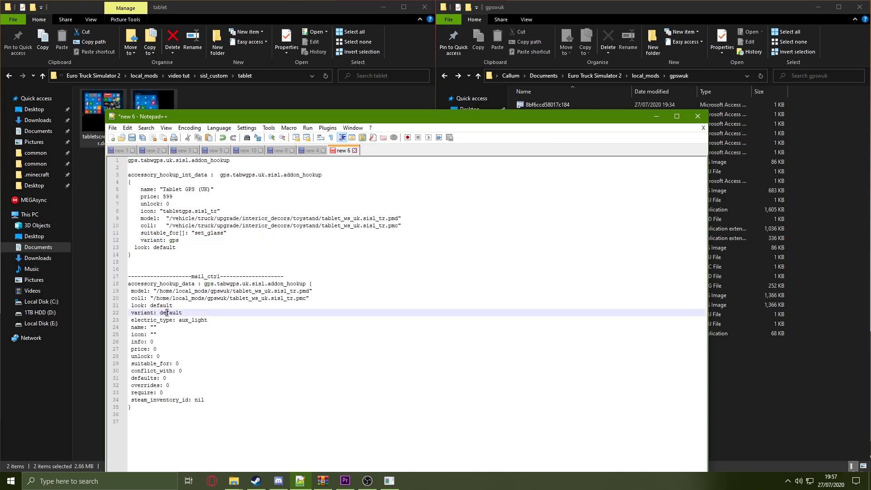
type("gps")
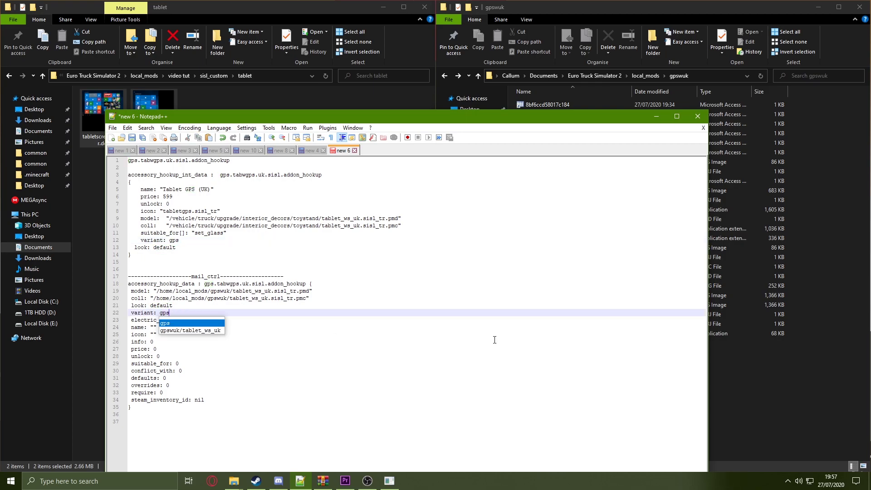